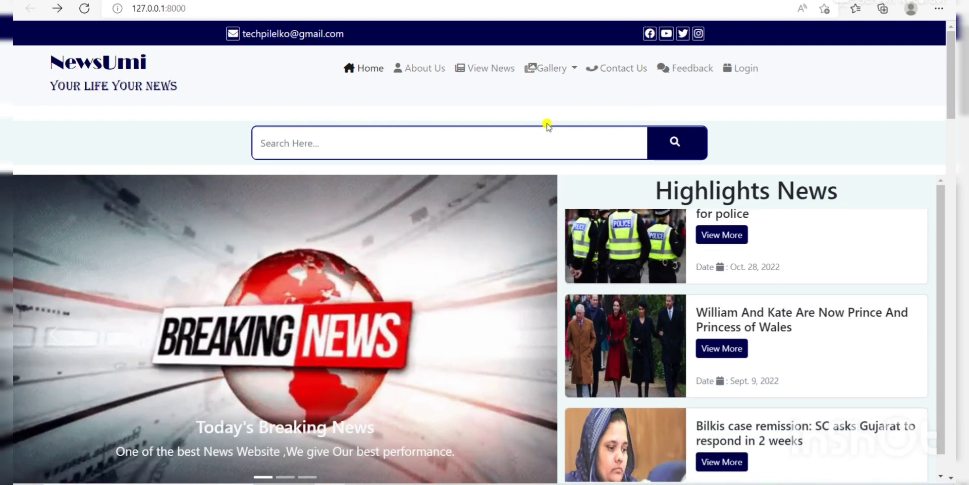
Search the news site for 'pm'.
click(457, 142)
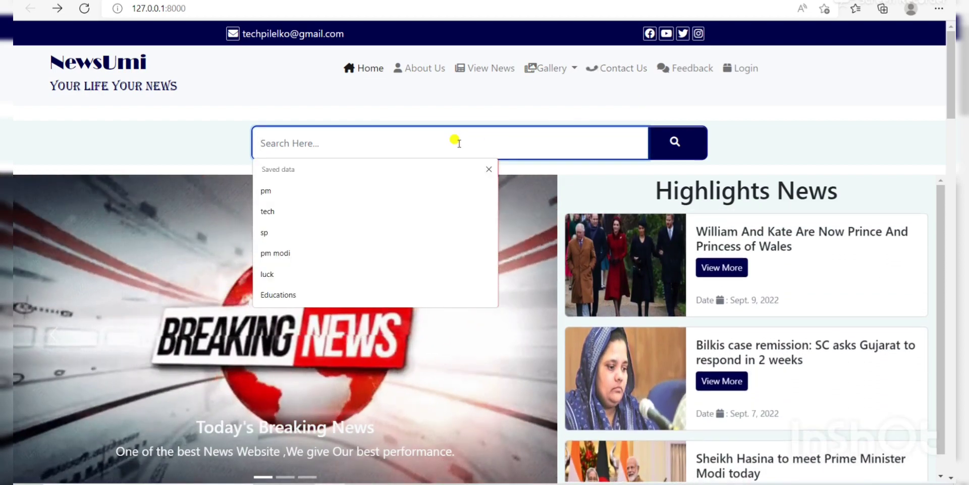
text(pm)
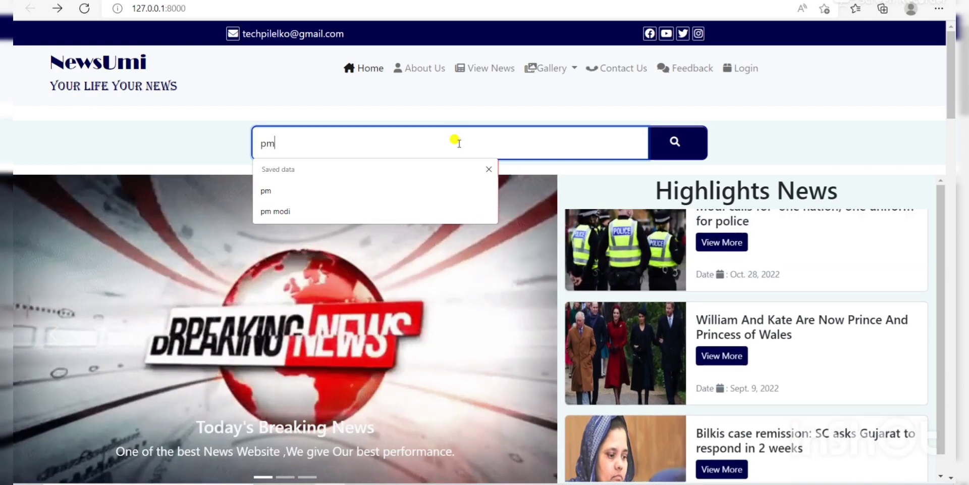
key(Return)
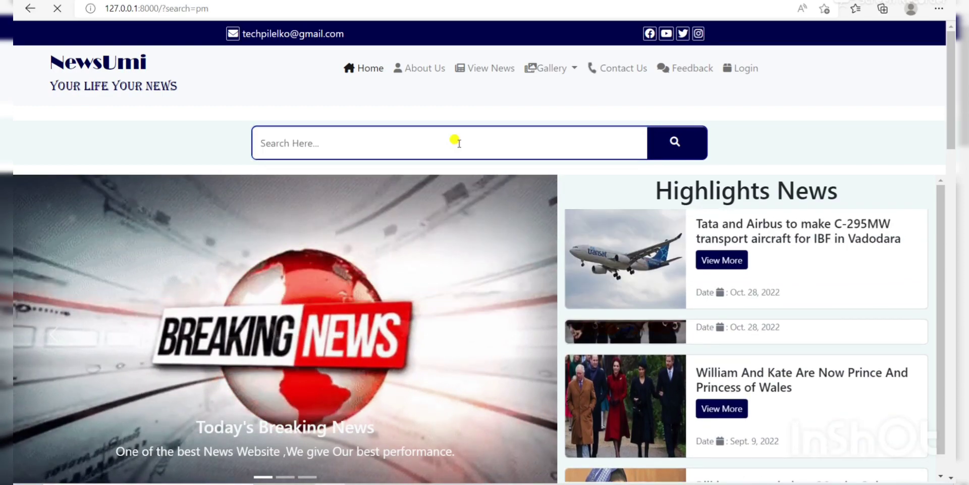
Scroll the pm results and advance the breaking news slider to the Covid 19 antibodies story.
scroll(455, 142, down, 5)
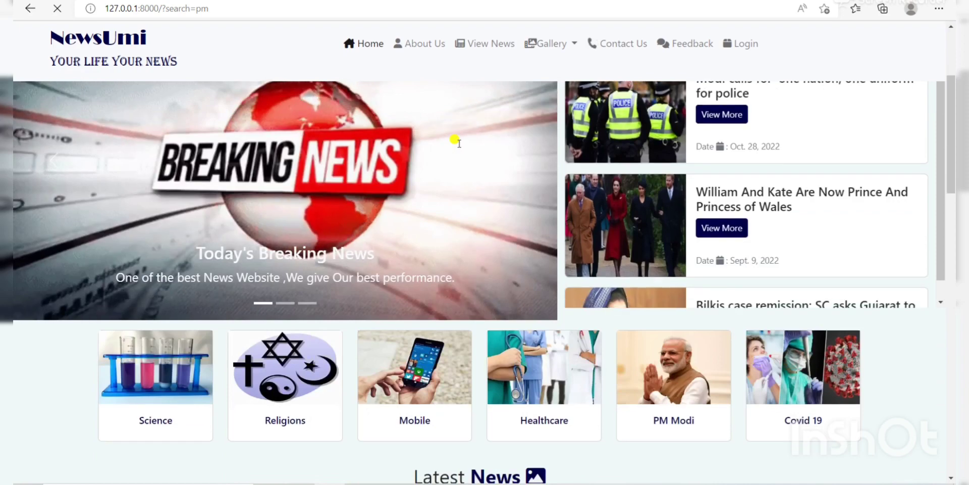
scroll(456, 141, down, 3)
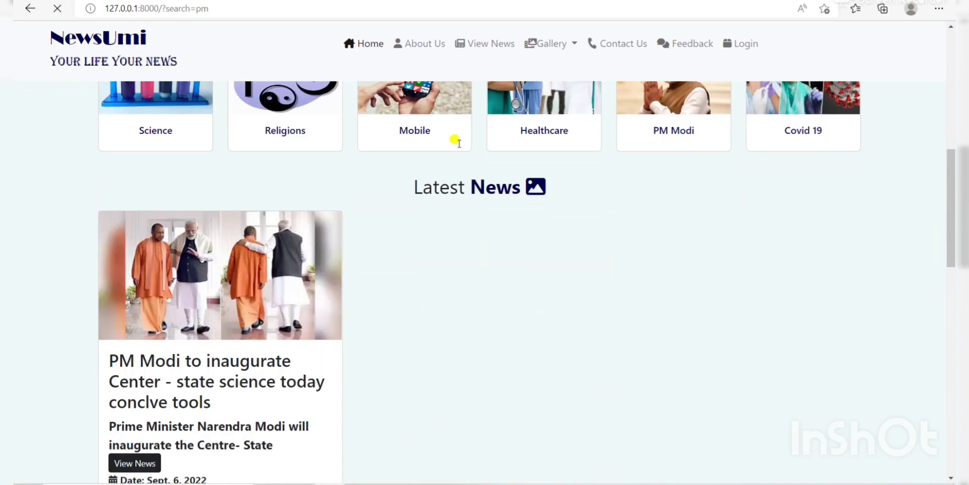
scroll(456, 140, up, 9)
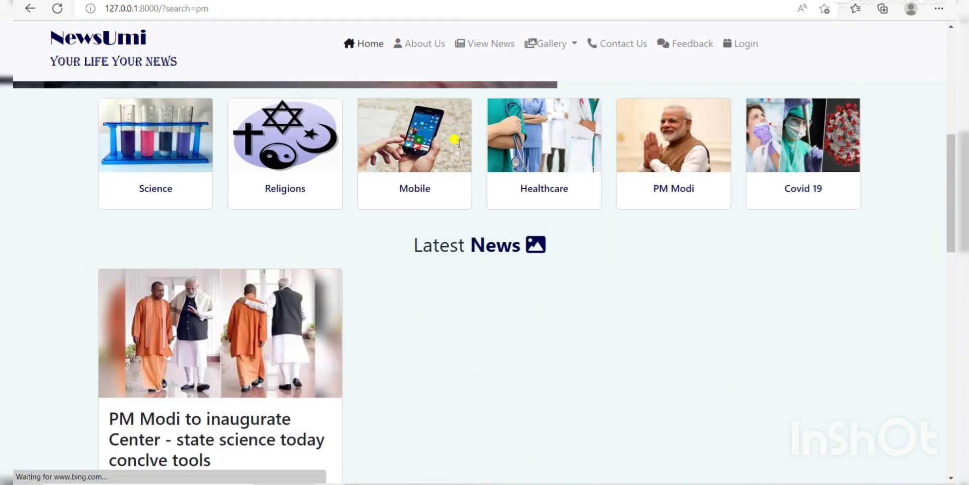
scroll(455, 139, down, 1)
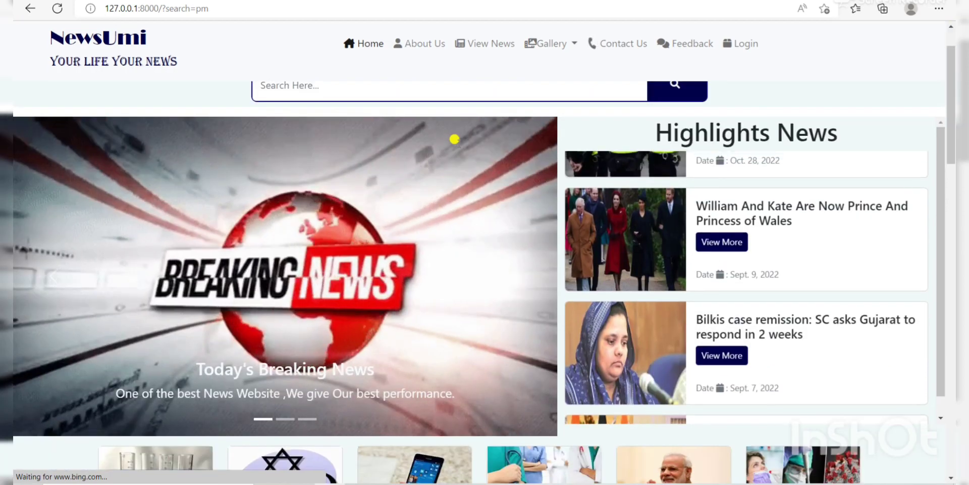
click(511, 278)
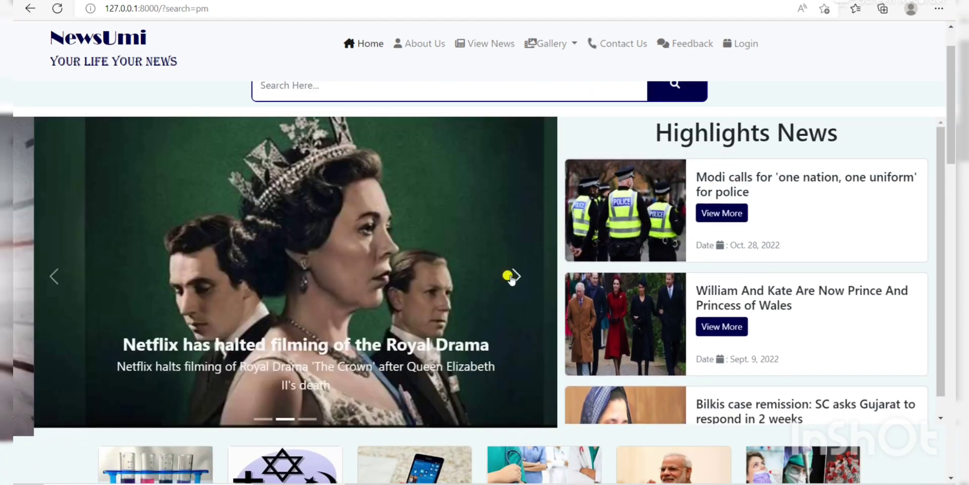
click(511, 279)
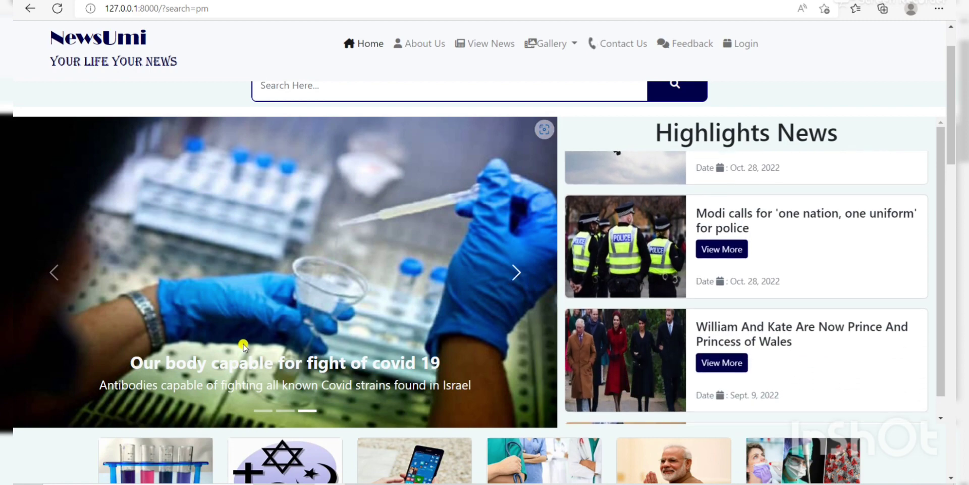
Open the Covid antibodies story and then the Tata–Airbus aircraft article.
click(259, 368)
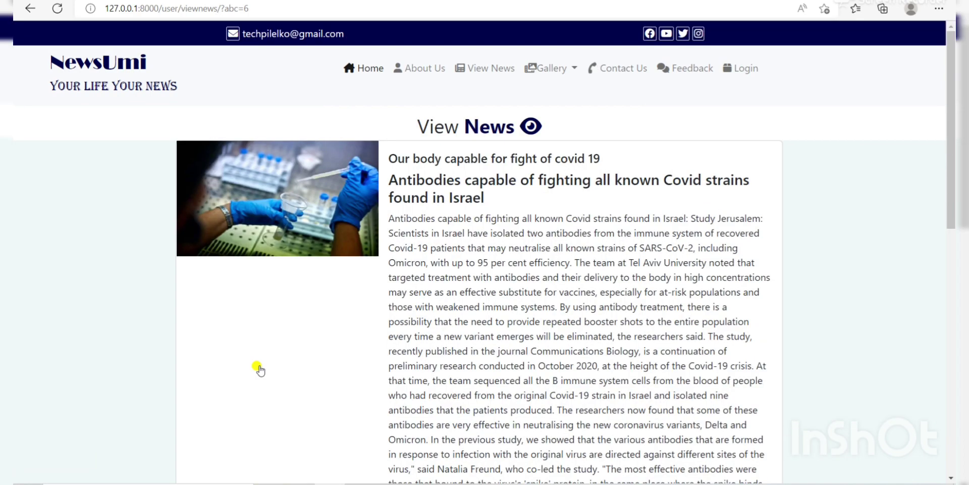
click(30, 9)
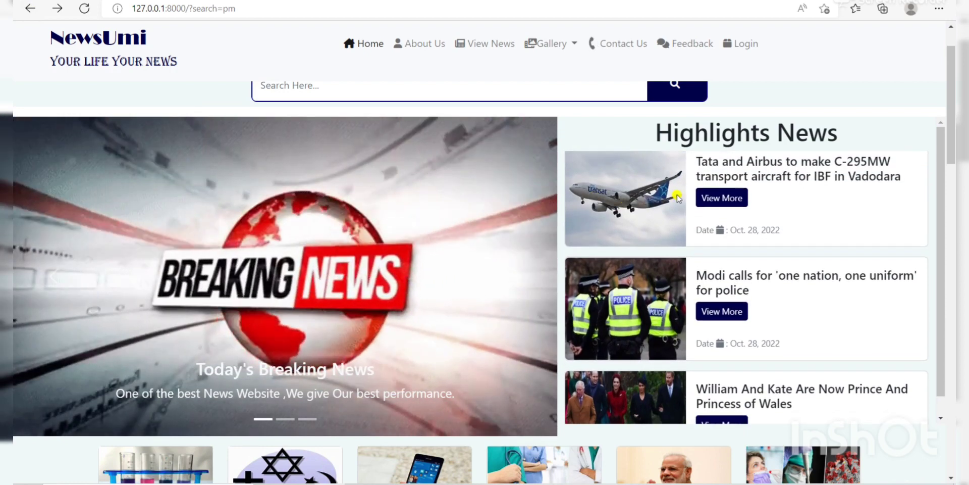
click(705, 199)
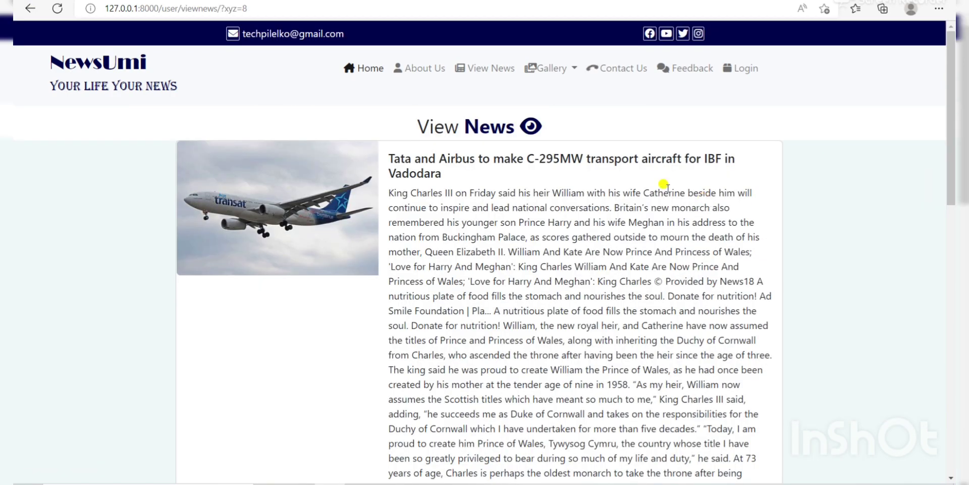
click(39, 8)
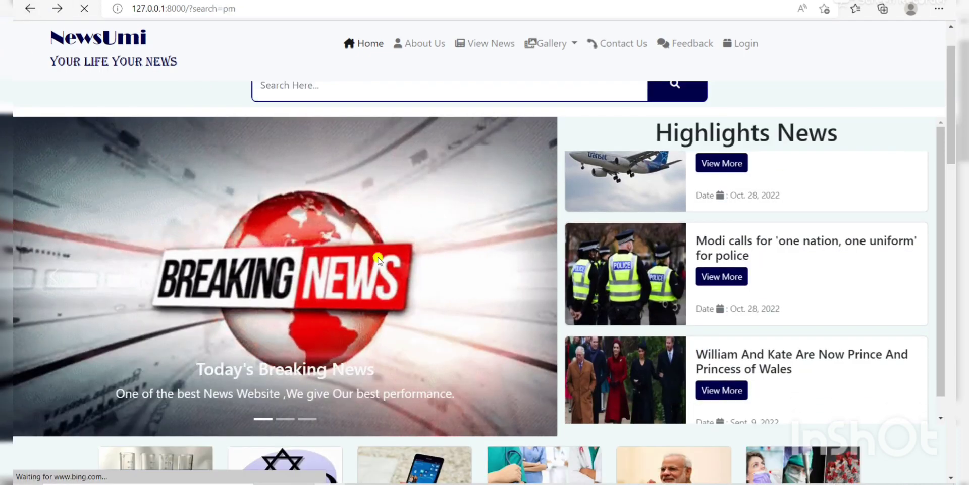
Return to the plain home page without the search and scroll to the Latest News stories.
scroll(378, 259, down, 3)
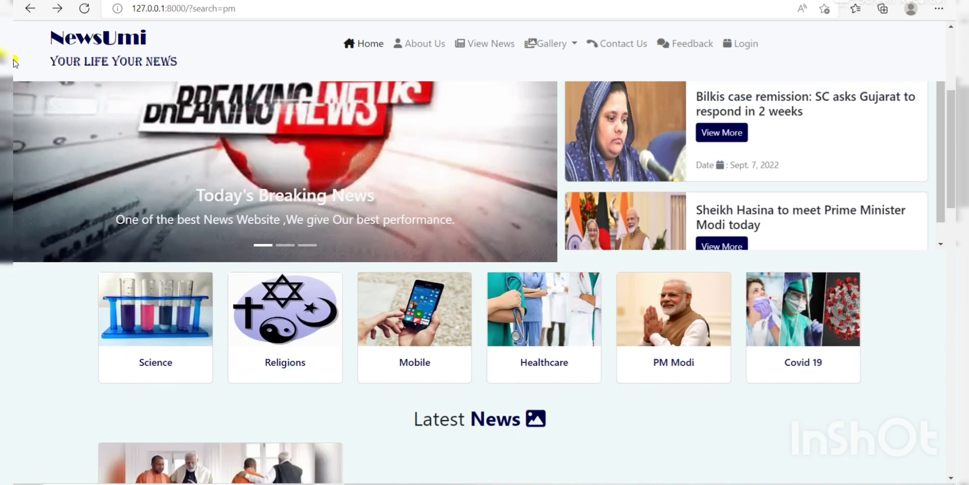
click(31, 8)
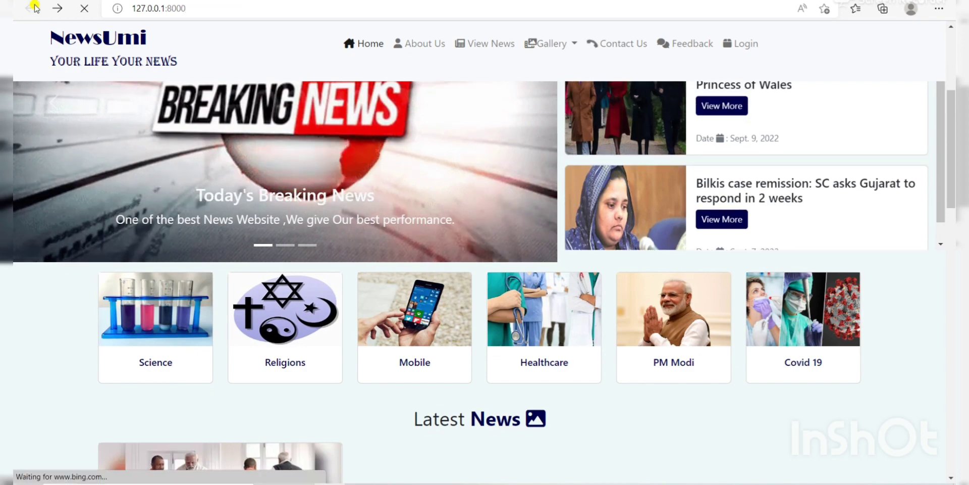
scroll(226, 192, down, 5)
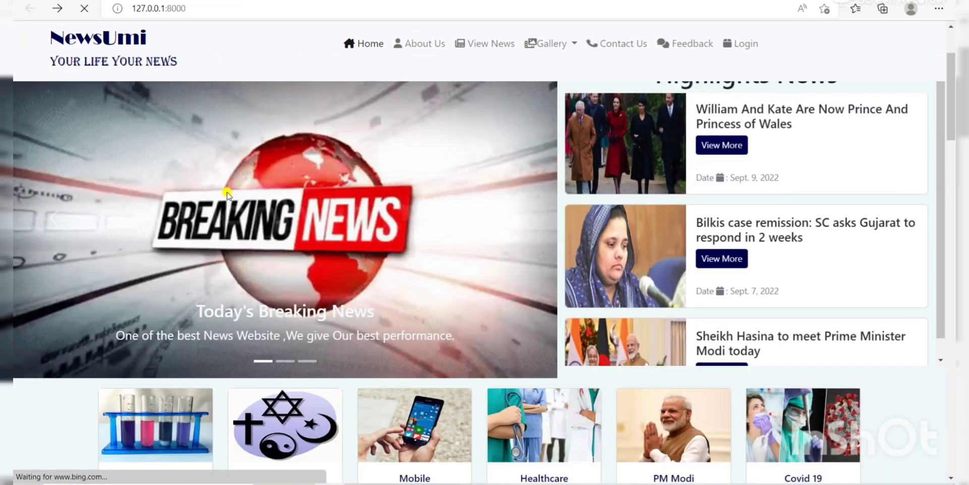
scroll(227, 195, down, 2)
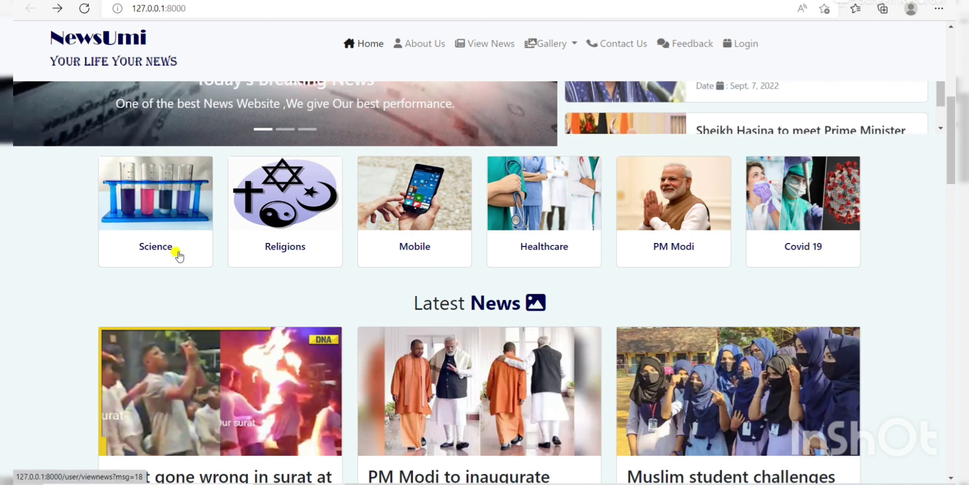
Read the Science category's Tarality crypto article, then the Government businesses story, returning home.
click(154, 248)
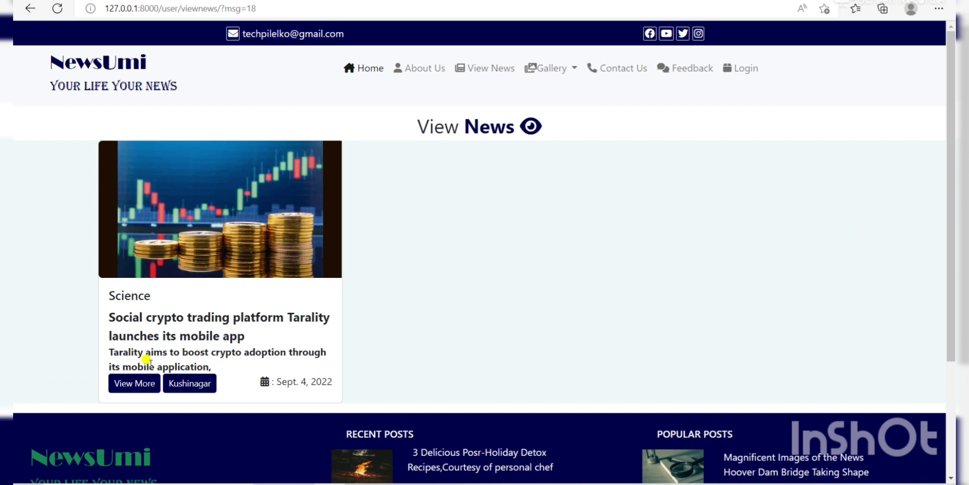
click(145, 379)
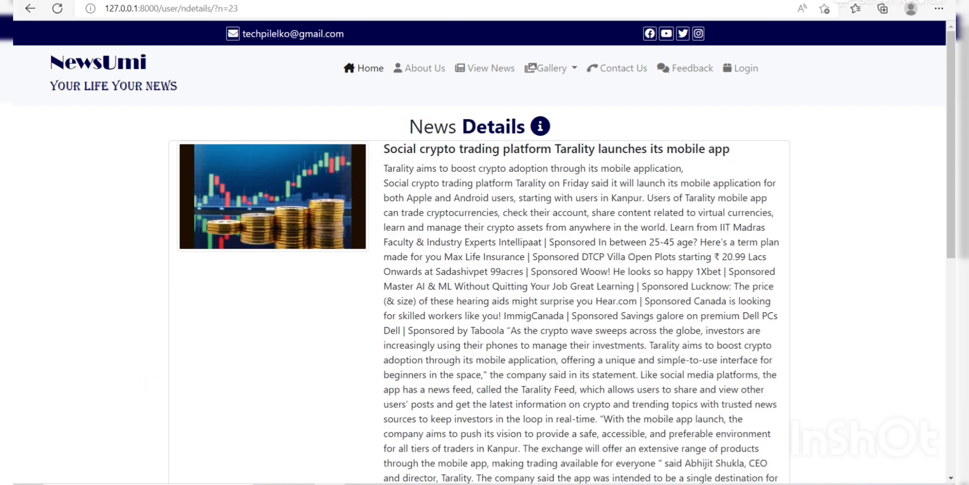
click(30, 8)
click(30, 8)
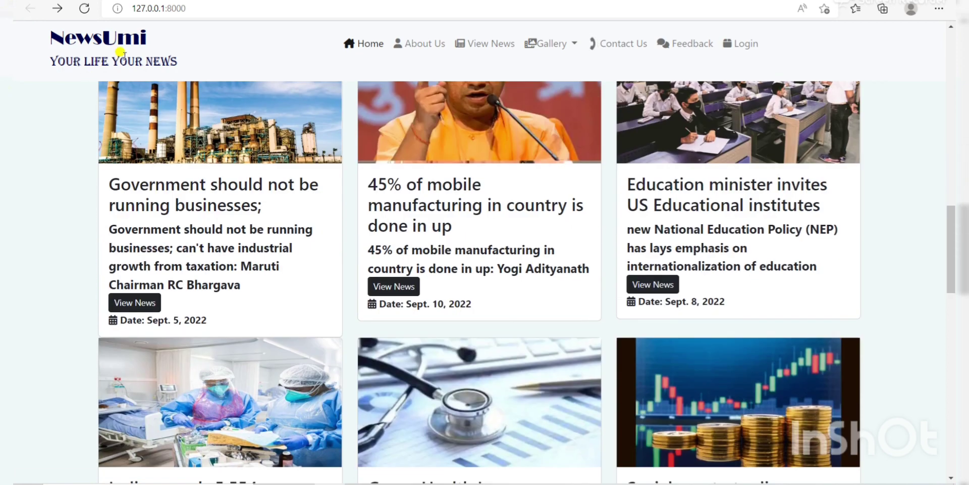
click(150, 308)
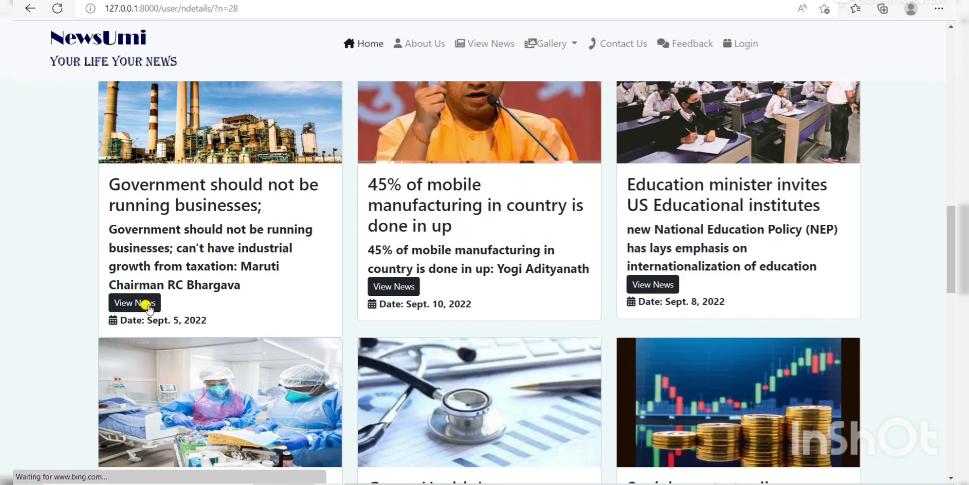
click(31, 15)
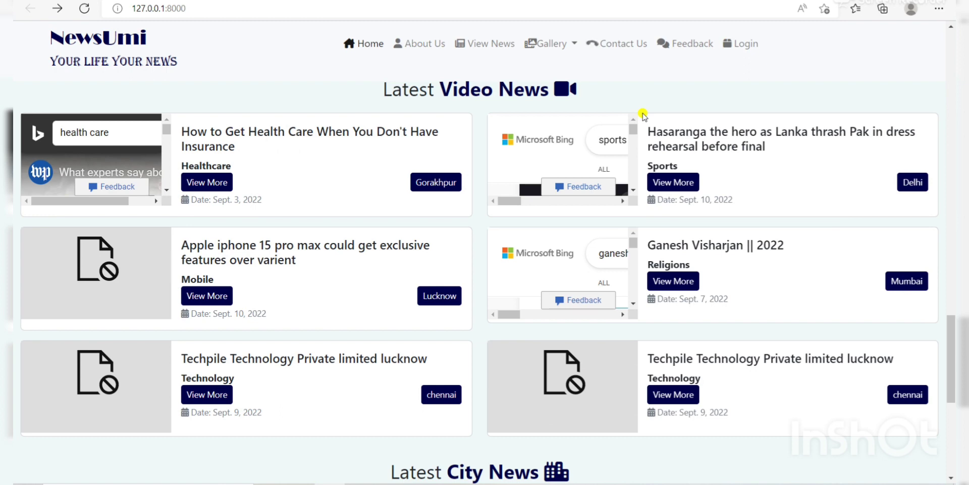
Scroll through the Ganesh Visharjan 2022 video story and its photos, then go back home.
click(676, 279)
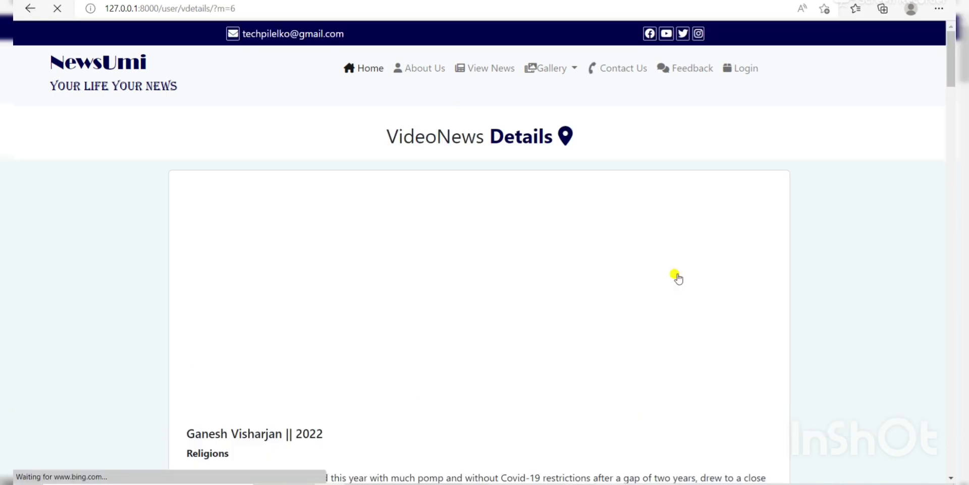
scroll(677, 278, down, 1)
scroll(676, 278, down, 15)
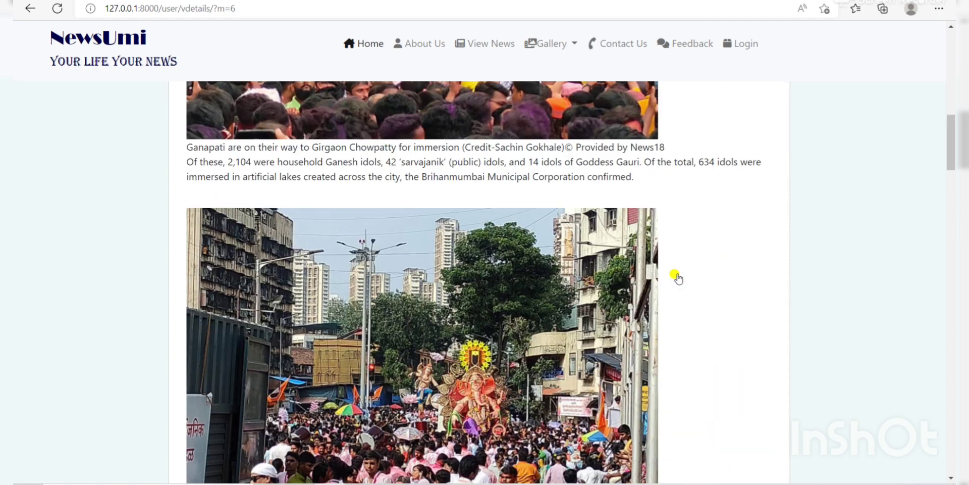
scroll(677, 278, down, 12)
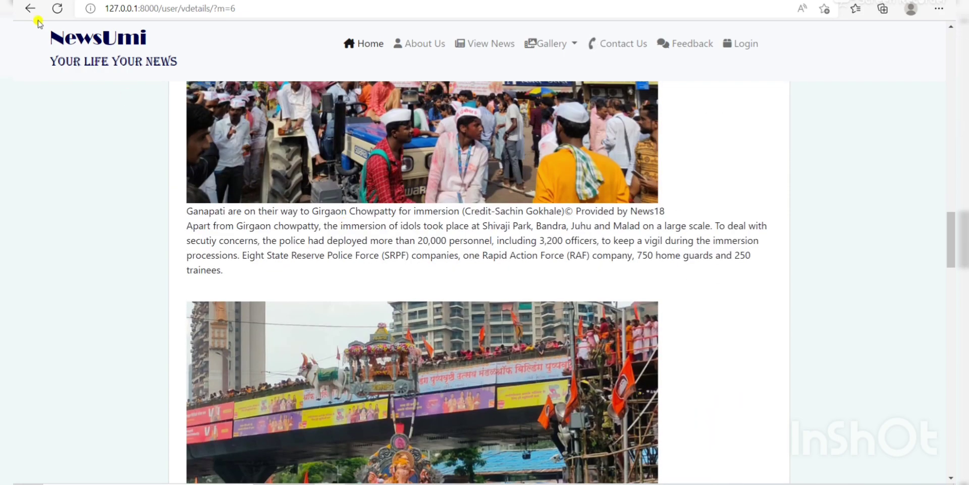
click(27, 9)
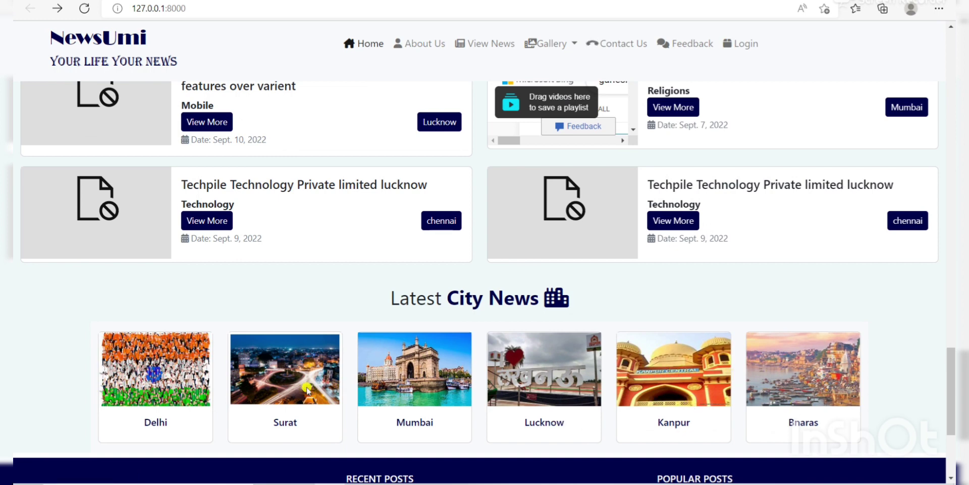
Show the Surat city news from Latest City News, then go back home.
click(286, 423)
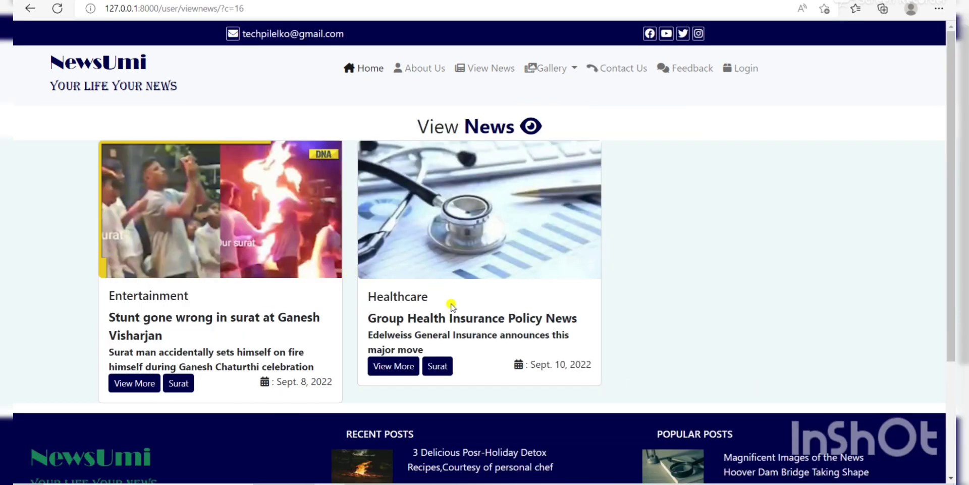
click(31, 9)
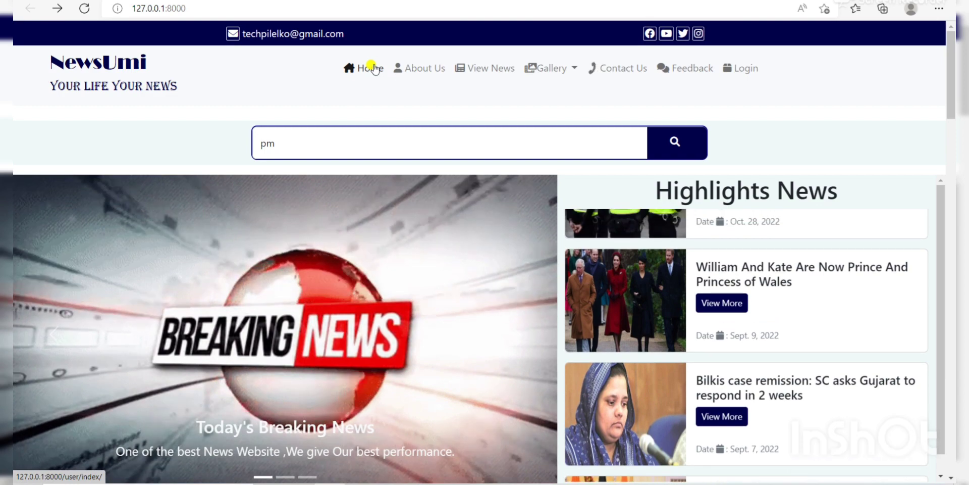
Reload the home page, then scroll through the About Us mission, values, process and testimonials.
click(373, 68)
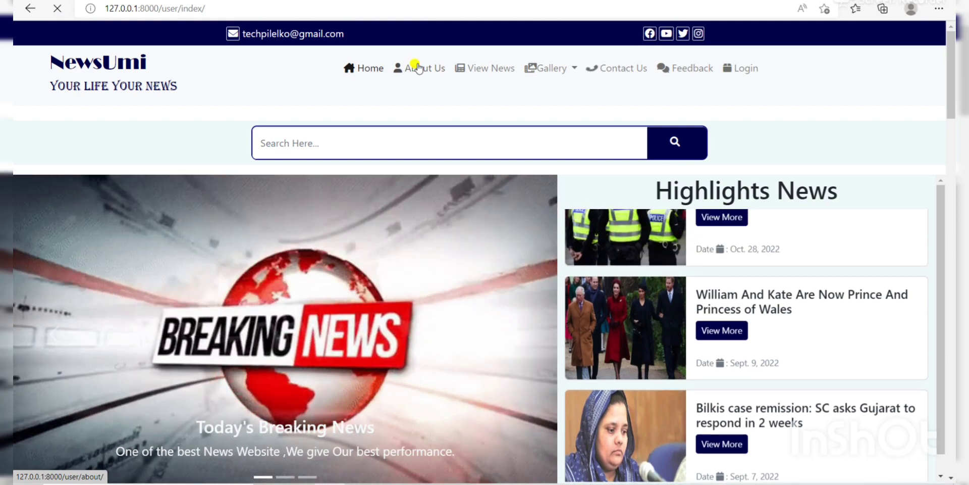
click(417, 68)
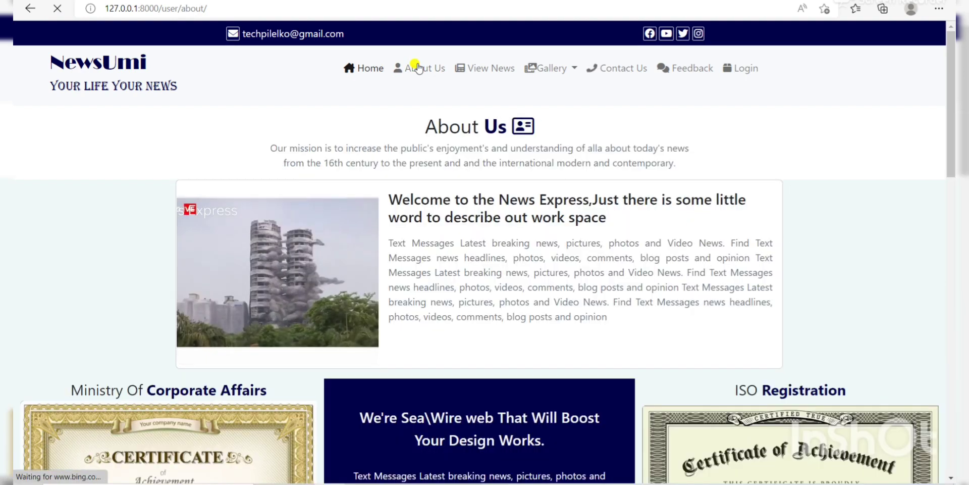
scroll(417, 68, down, 3)
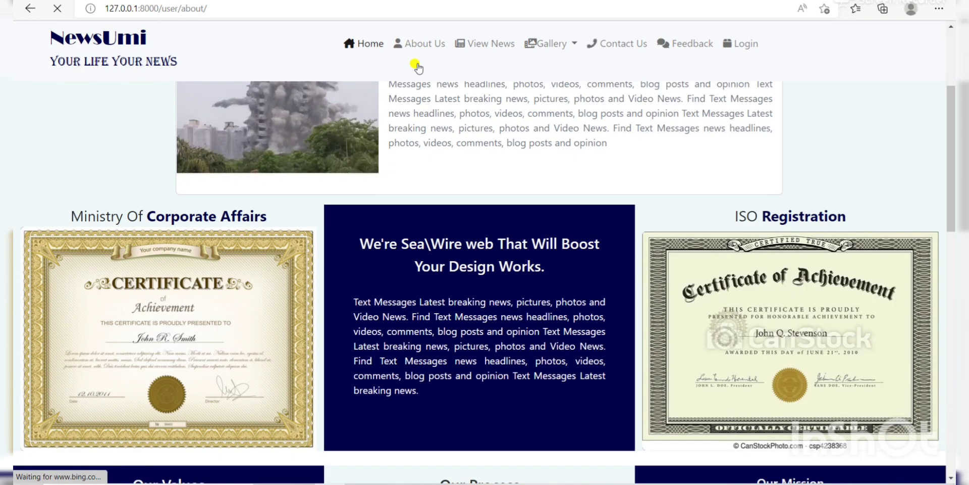
scroll(417, 68, down, 1)
scroll(417, 68, down, 5)
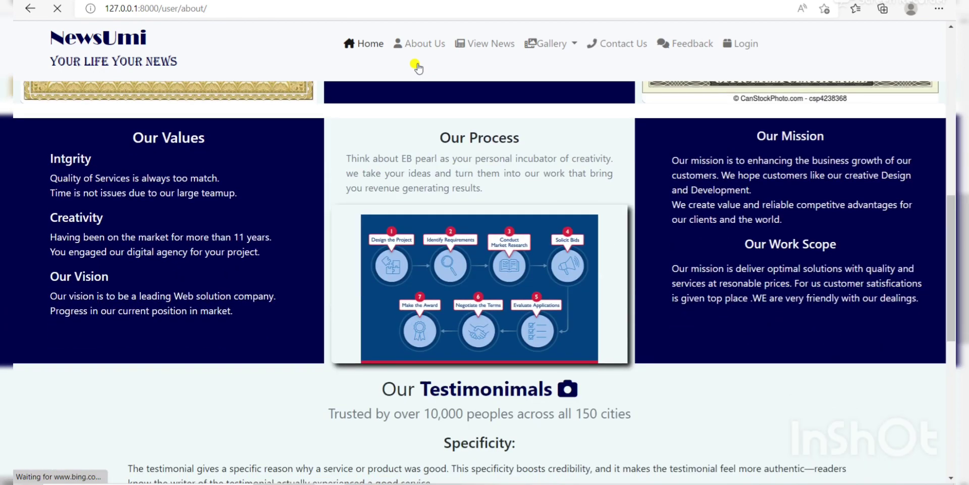
scroll(417, 68, up, 10)
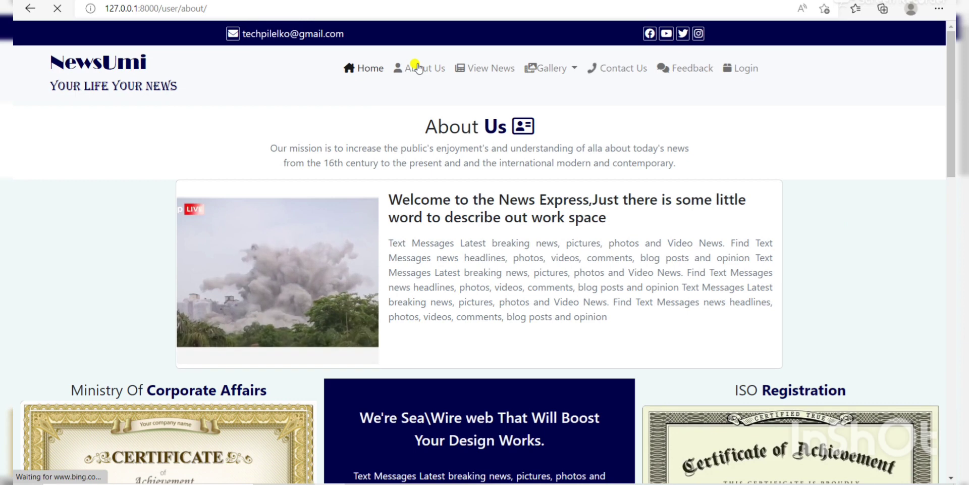
On the View News listing, filter by the Religions category, then by Delhi city.
click(483, 67)
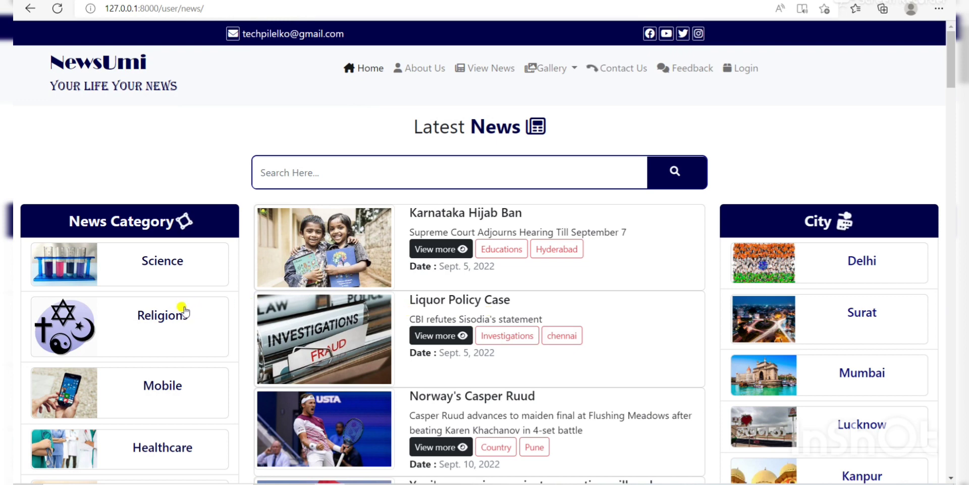
click(151, 314)
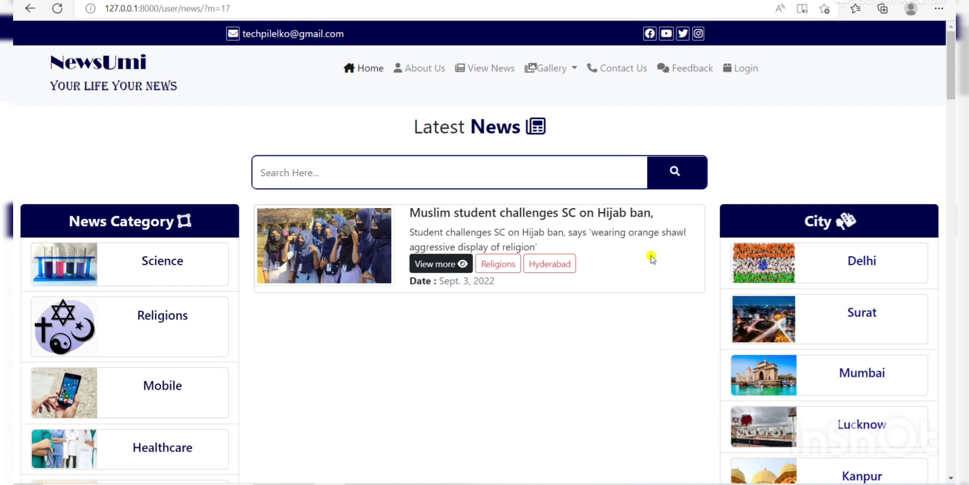
click(855, 262)
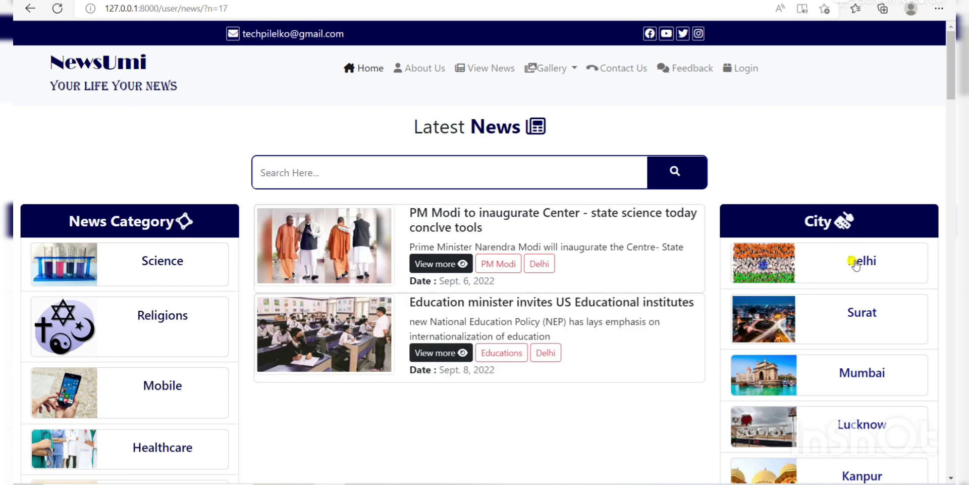
scroll(855, 262, down, 10)
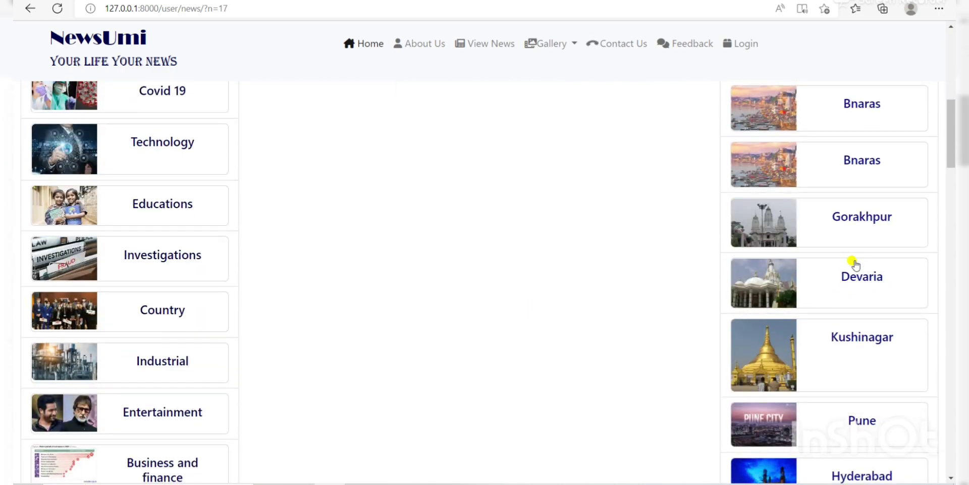
scroll(856, 263, down, 12)
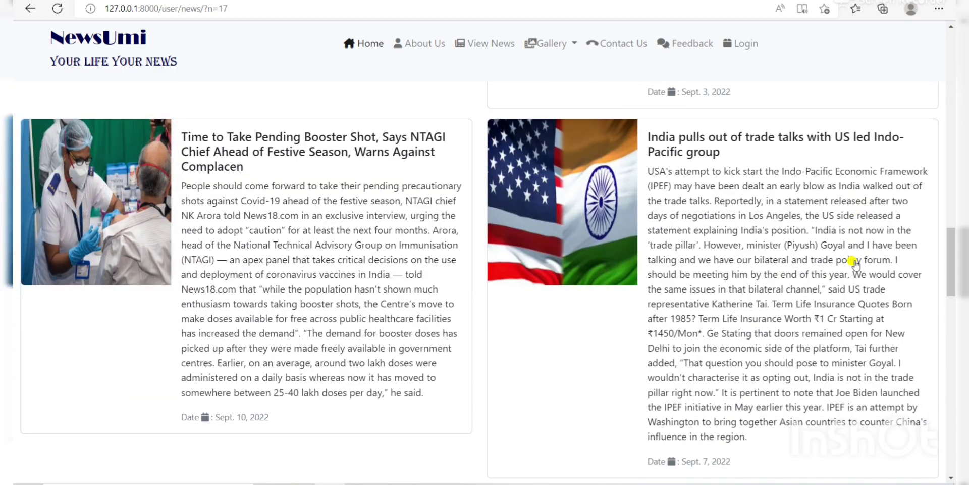
scroll(853, 261, down, 15)
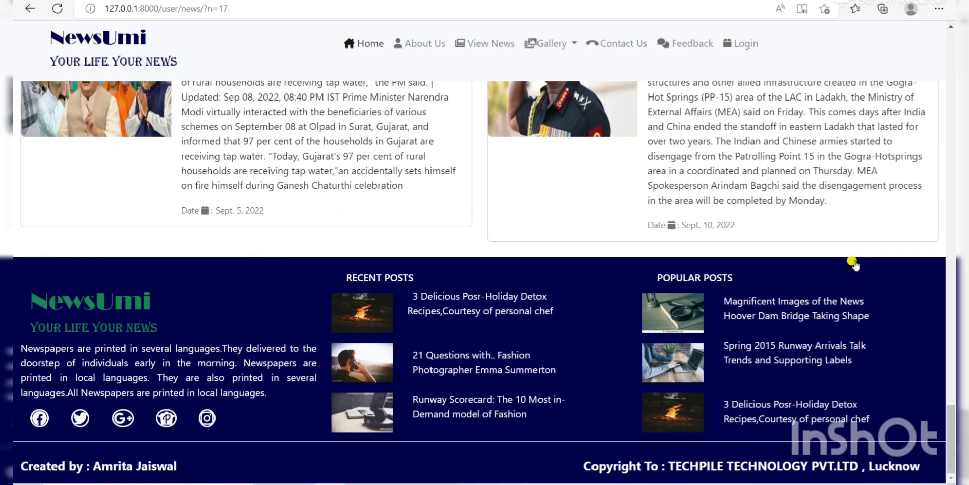
scroll(853, 262, up, 20)
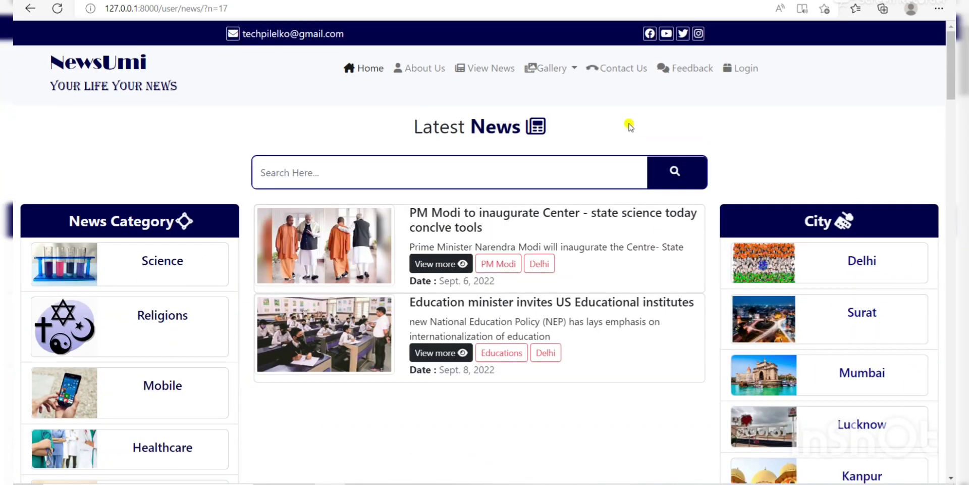
Open the Image Gallery page from the Gallery menu.
click(568, 70)
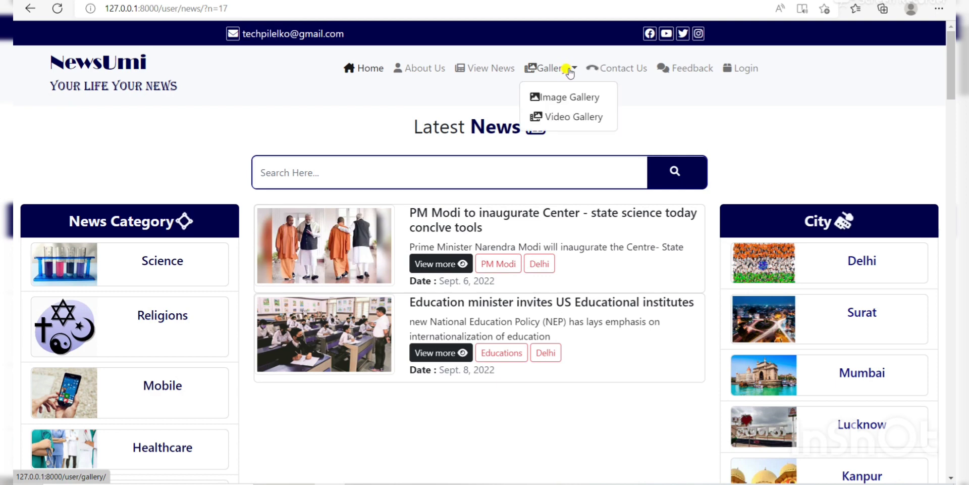
click(576, 98)
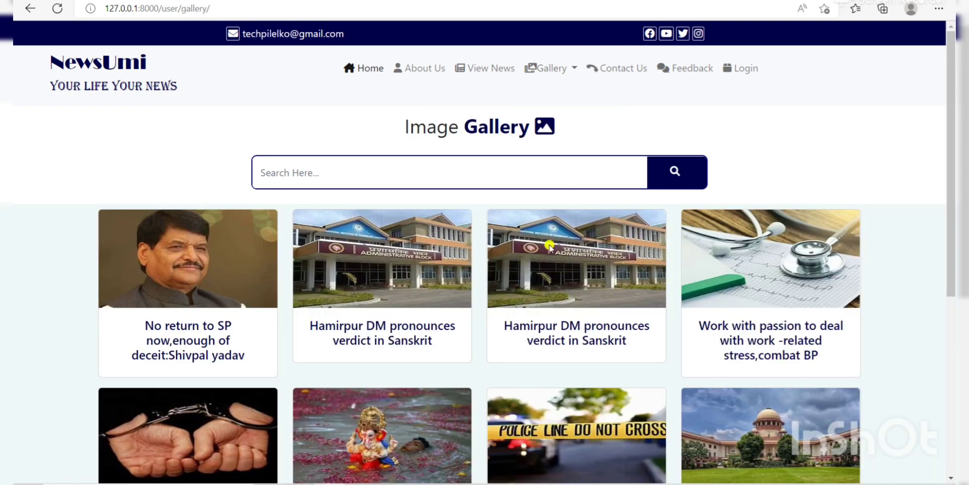
scroll(564, 305, down, 1)
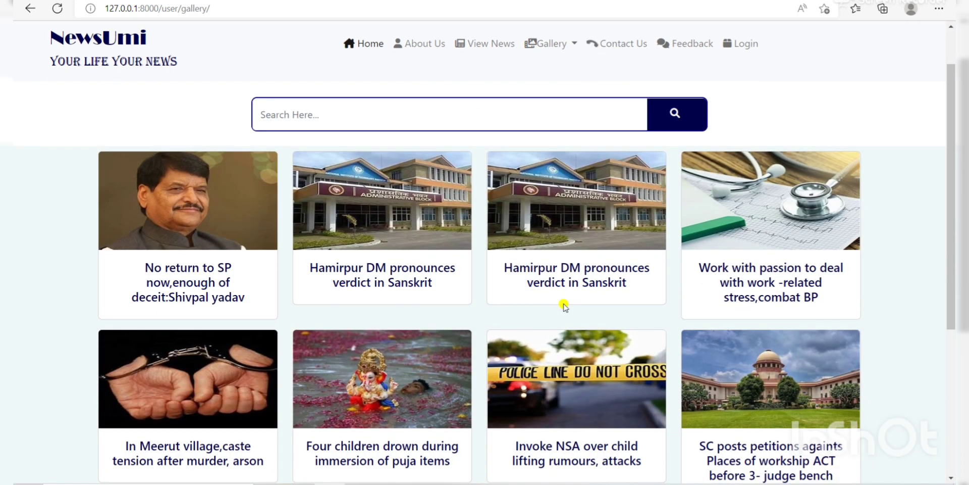
scroll(564, 305, up, 1)
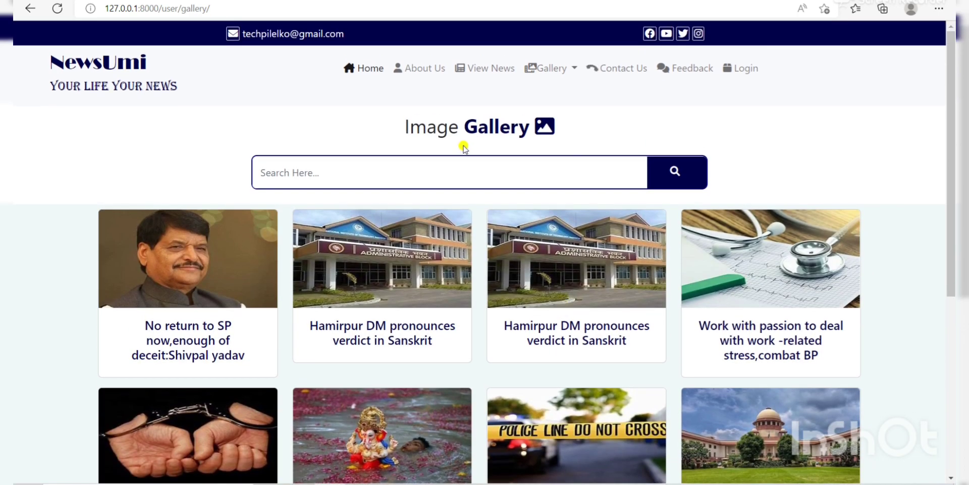
Search the image gallery for 'sp', leaving only the Shivpal yadav image.
click(367, 174)
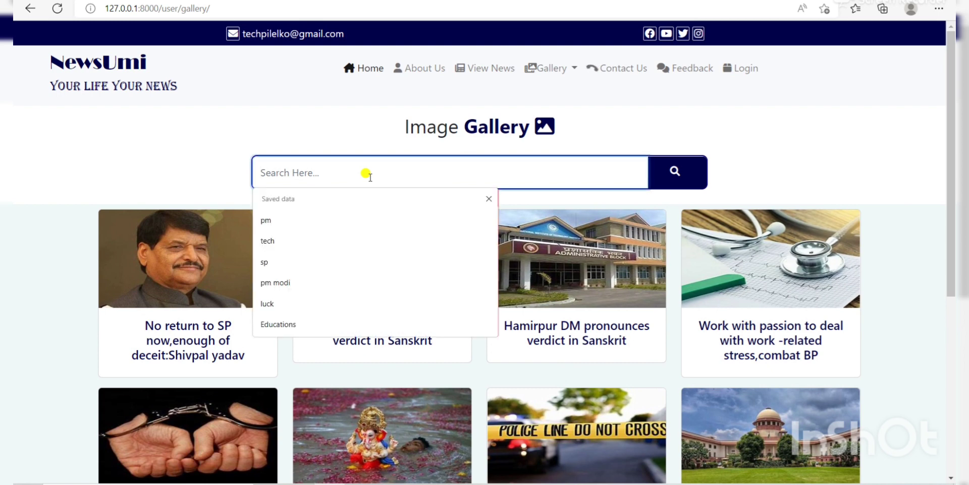
text(sp)
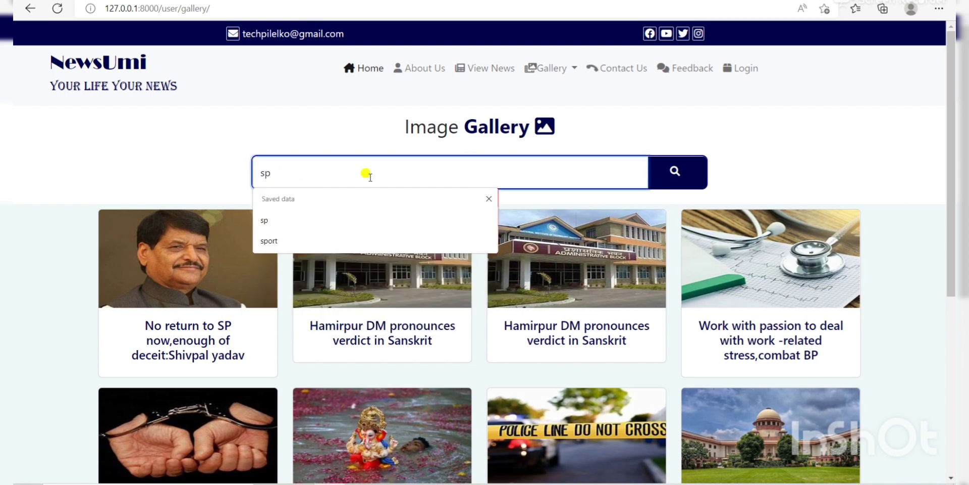
key(Return)
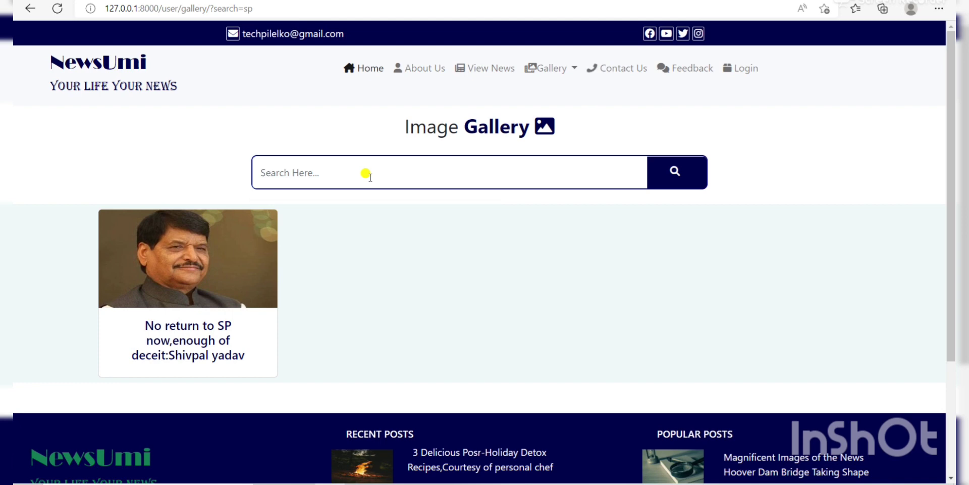
click(569, 72)
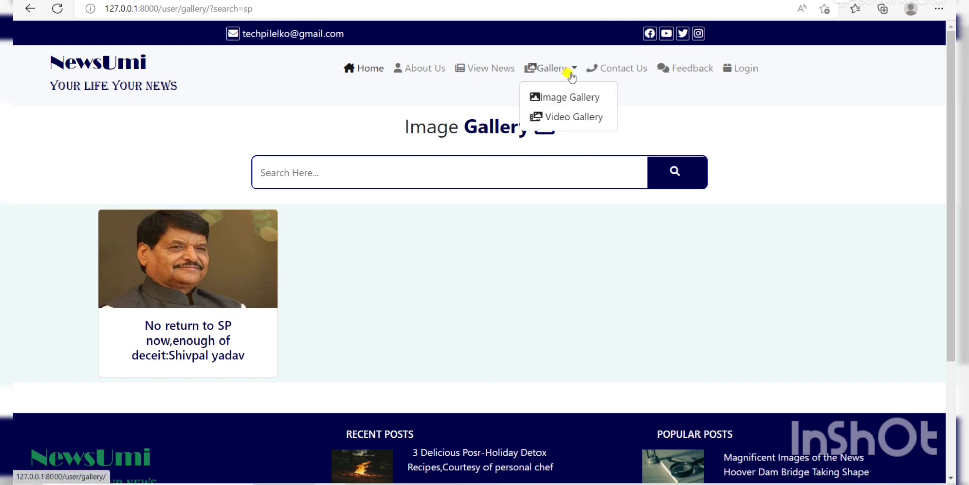
Open the Video Gallery's Video News list.
click(579, 116)
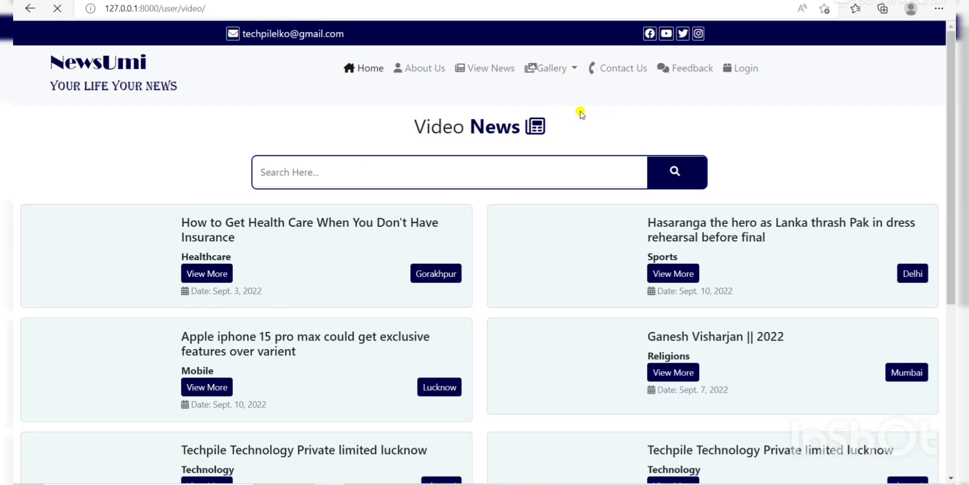
scroll(580, 113, down, 5)
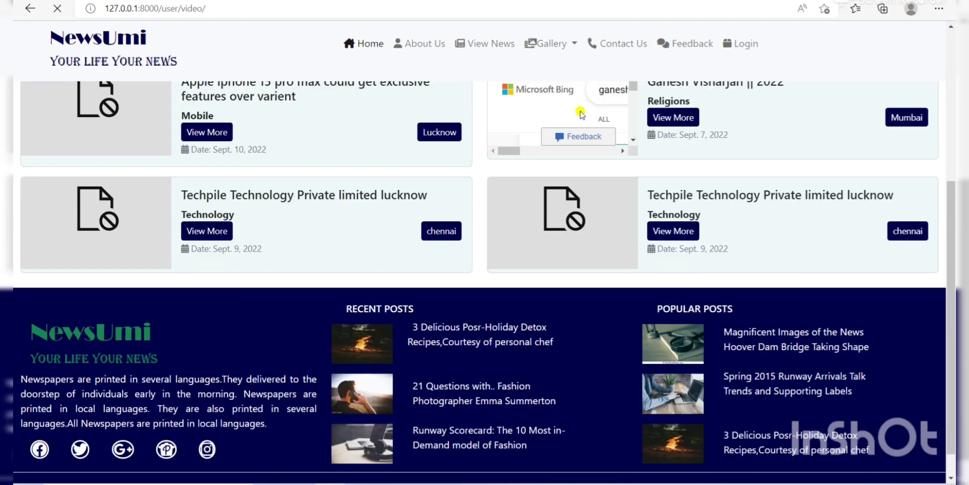
scroll(581, 113, up, 5)
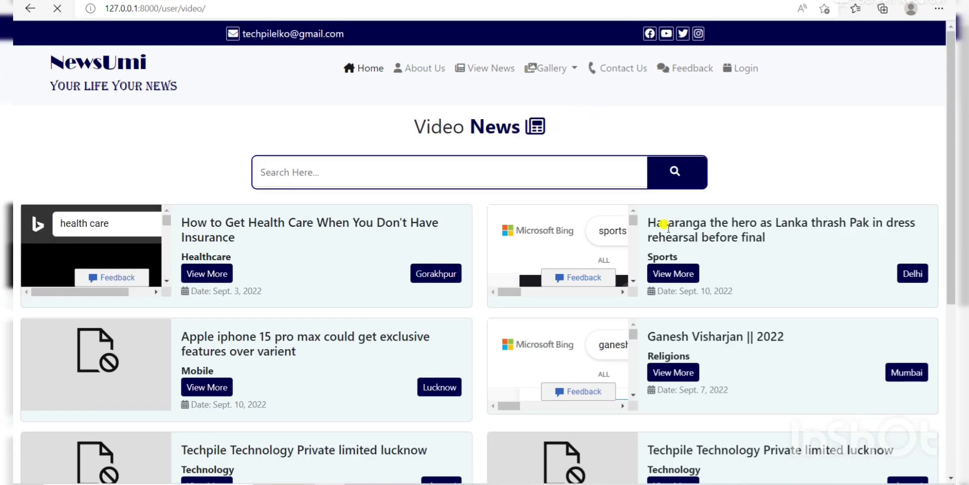
Read the full Hasaranga sports video story and return to the video news list.
click(670, 274)
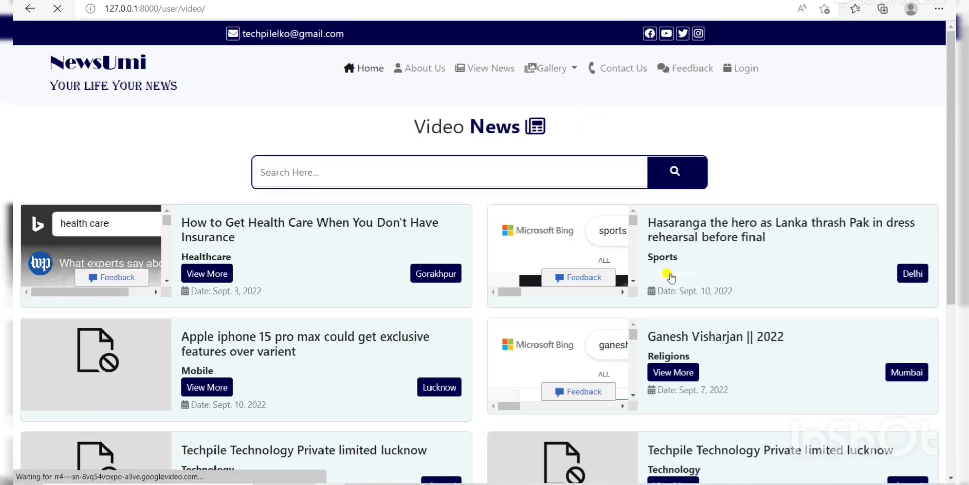
scroll(669, 277, down, 10)
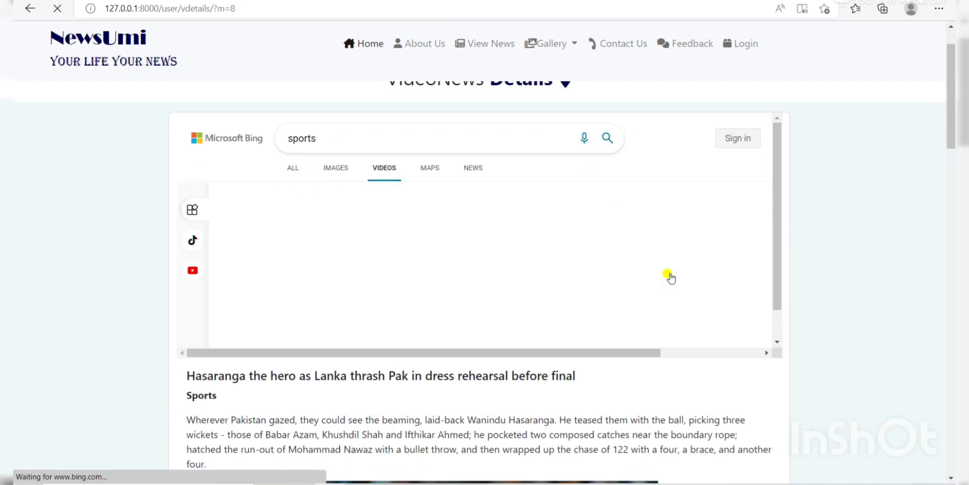
scroll(669, 276, down, 3)
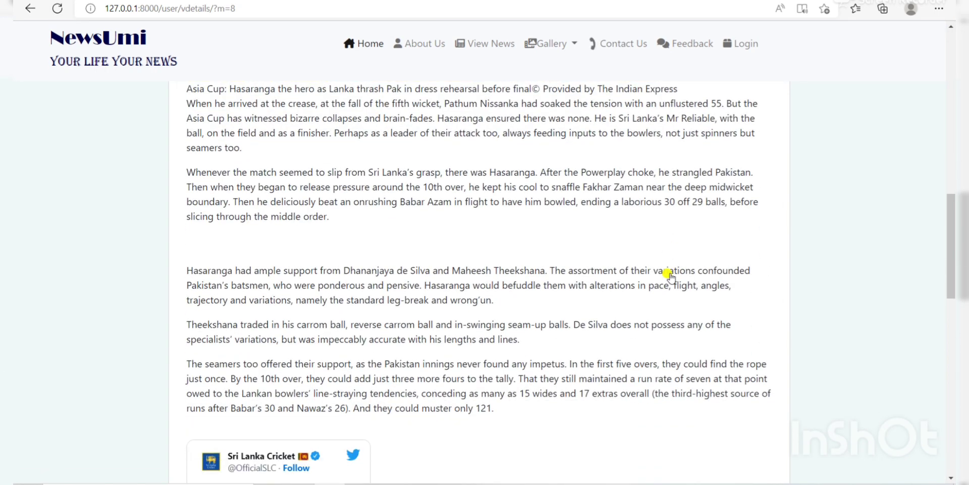
click(30, 8)
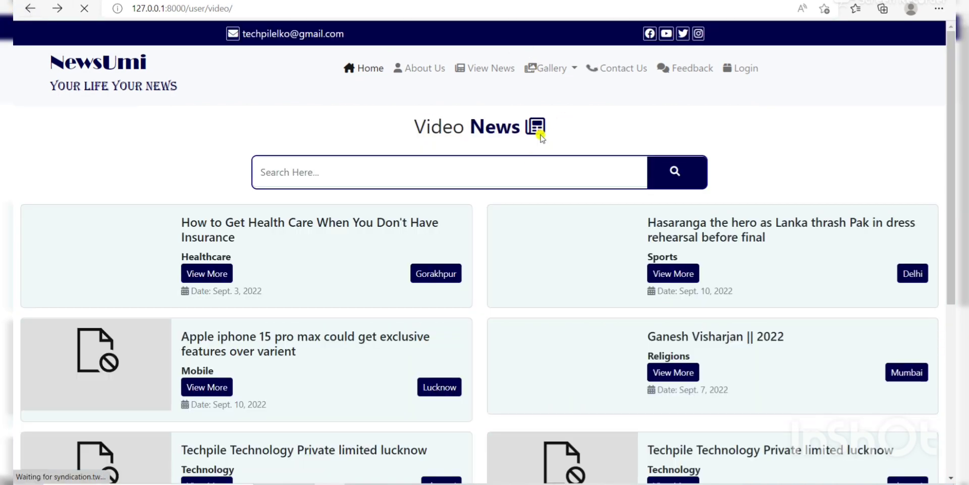
Search the video news for 'he'.
click(456, 170)
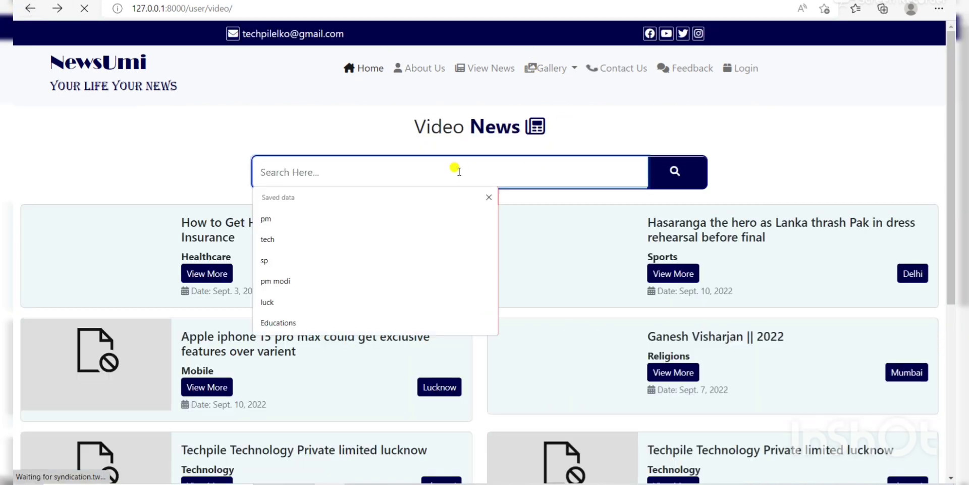
text(hero)
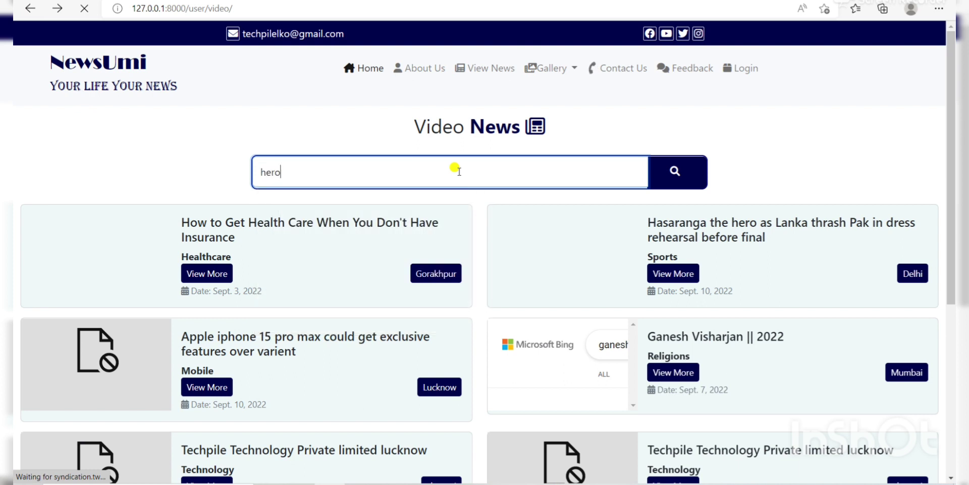
key(Return)
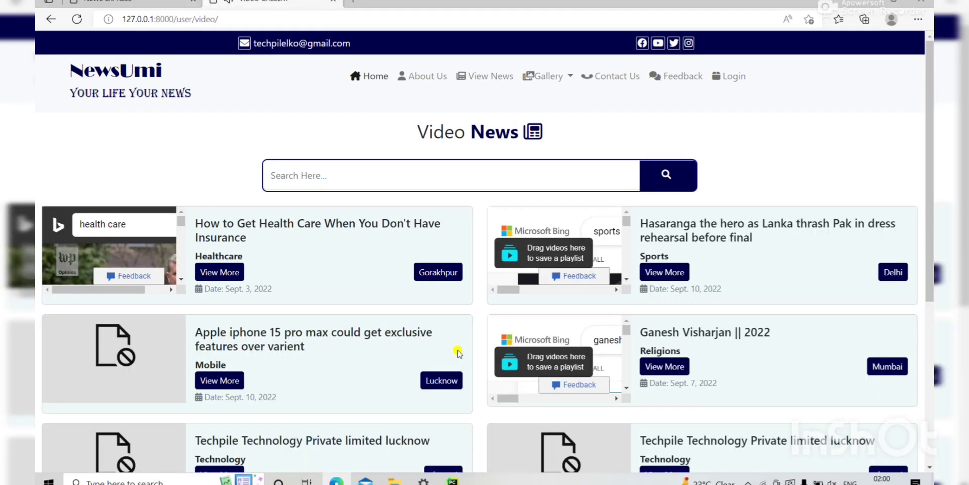
click(618, 79)
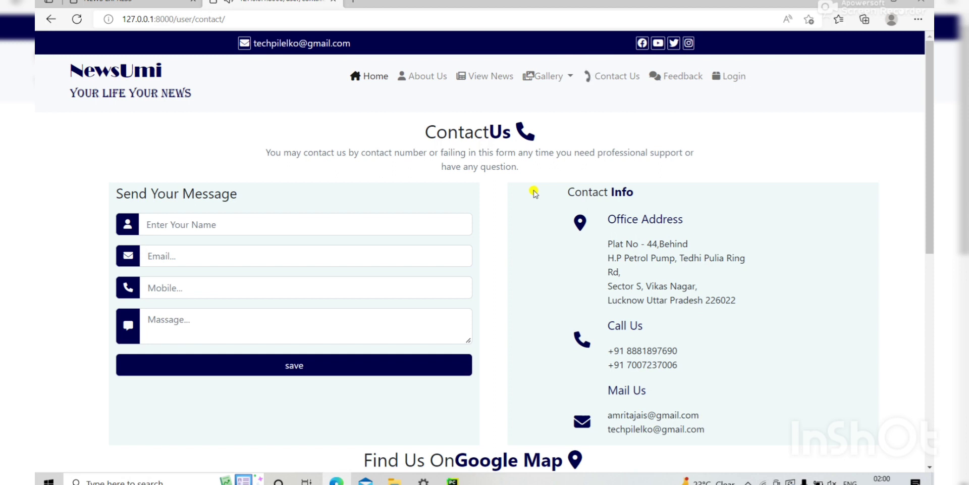
Fill the contact form from the saved autofill entry, add message 'h', and save it.
click(301, 219)
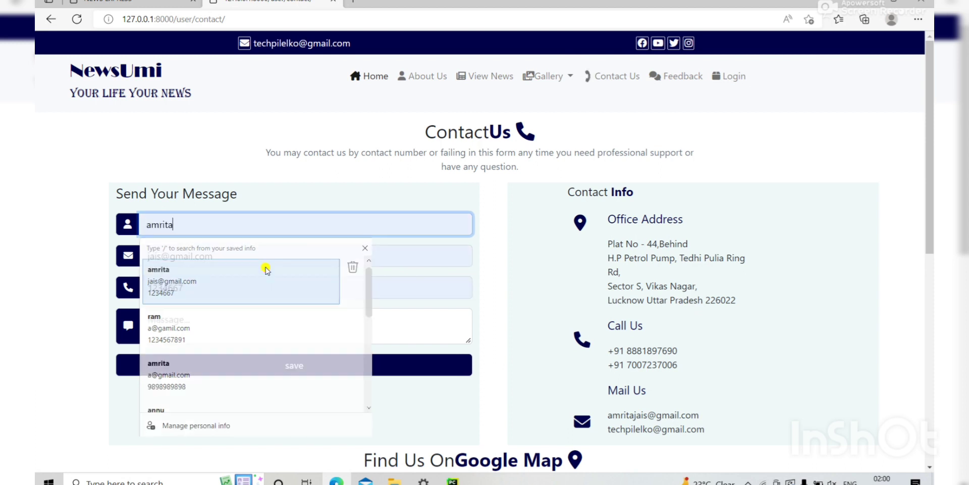
click(265, 269)
click(232, 322)
text(h)
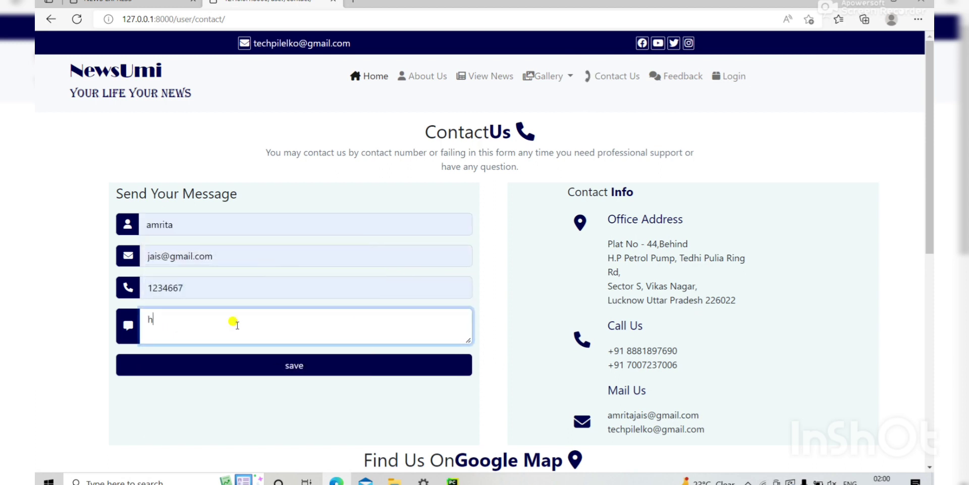
click(223, 365)
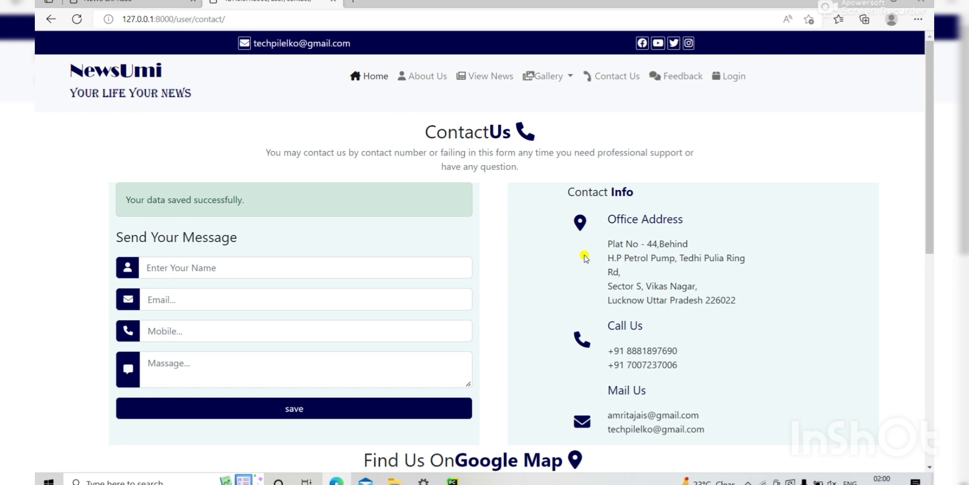
Scroll through the map and footer below the saved confirmation.
scroll(584, 257, down, 4)
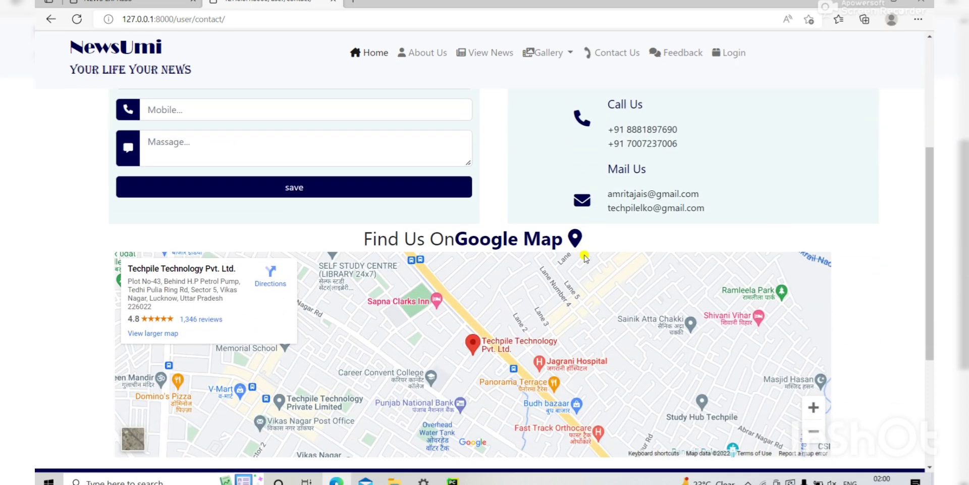
scroll(584, 257, down, 3)
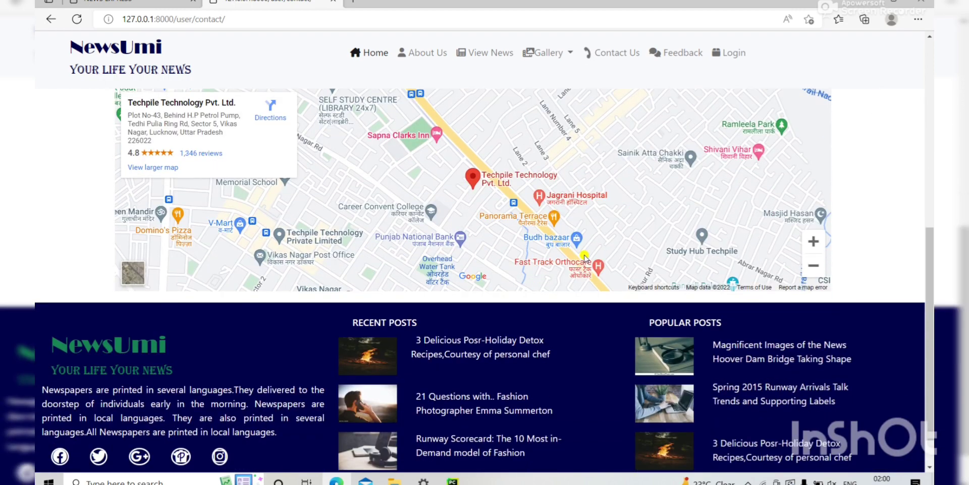
scroll(584, 258, up, 8)
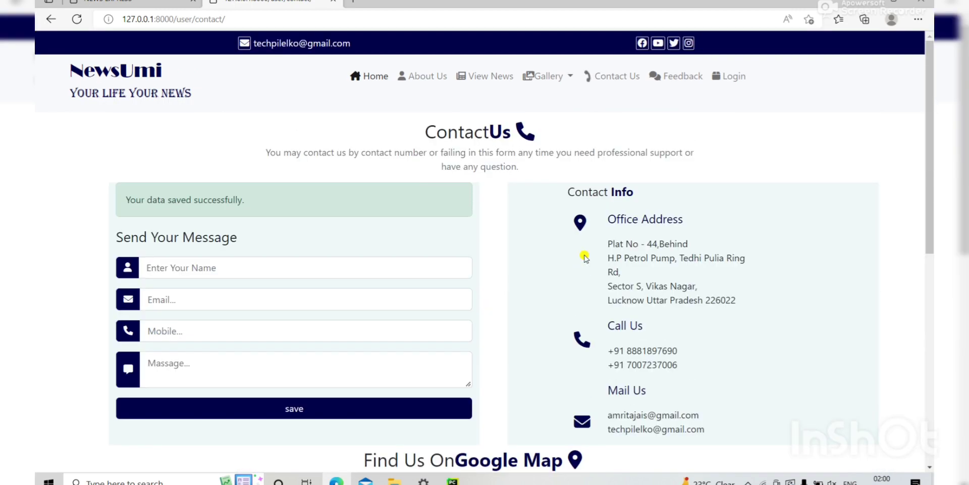
click(662, 74)
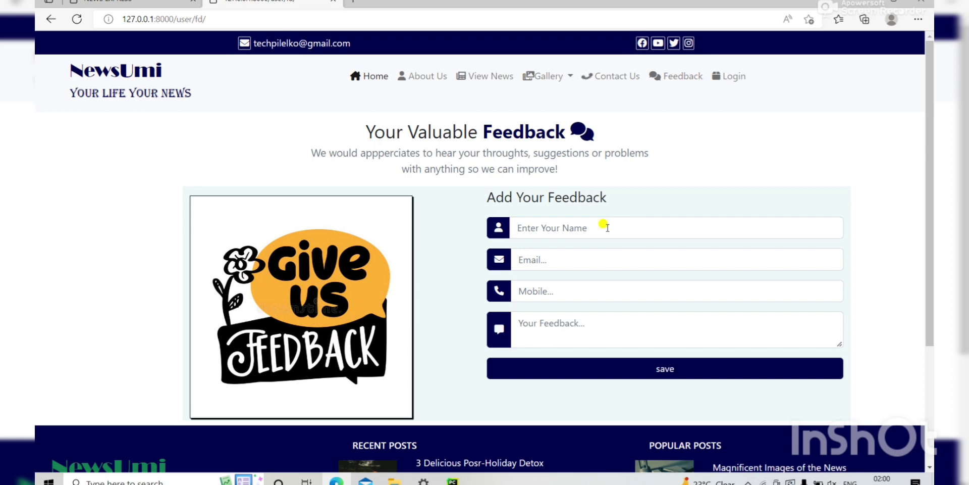
Submit a feedback entry reading 'good', with name, email and phone autofilled from saved details.
click(575, 228)
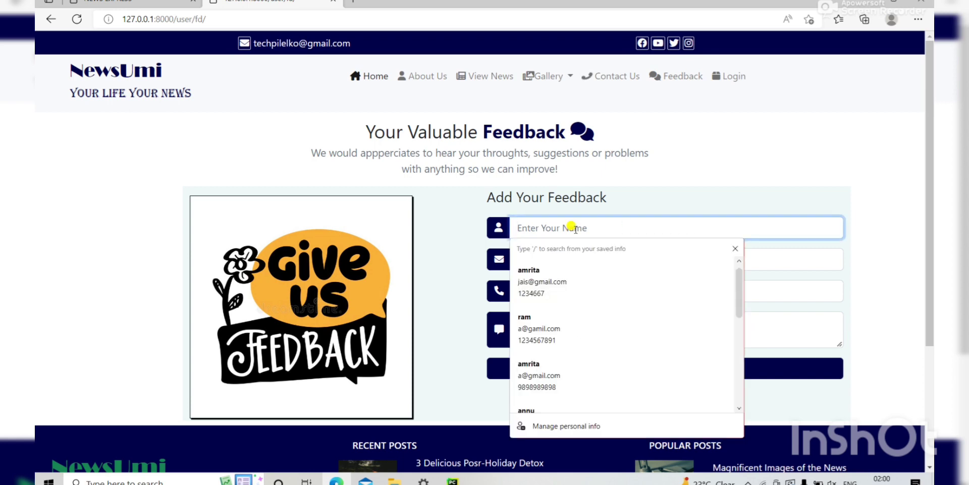
click(560, 344)
click(583, 334)
text(good)
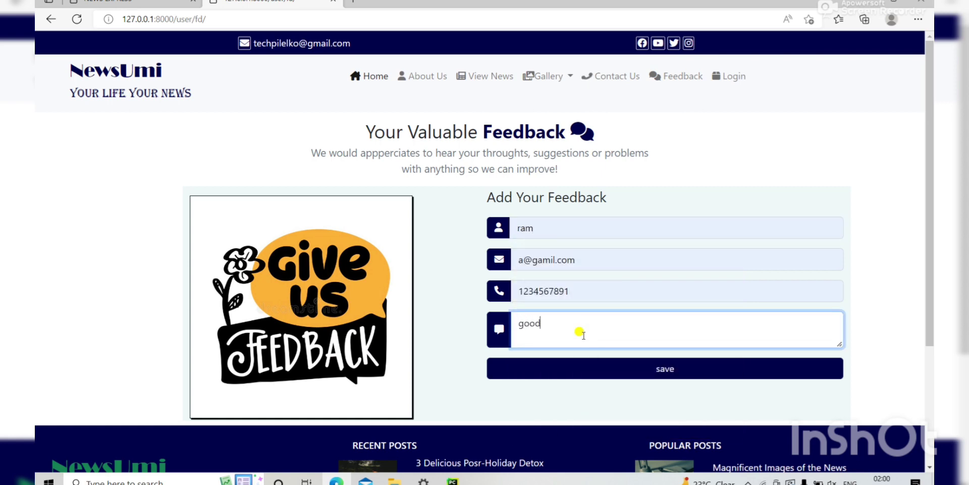
click(548, 368)
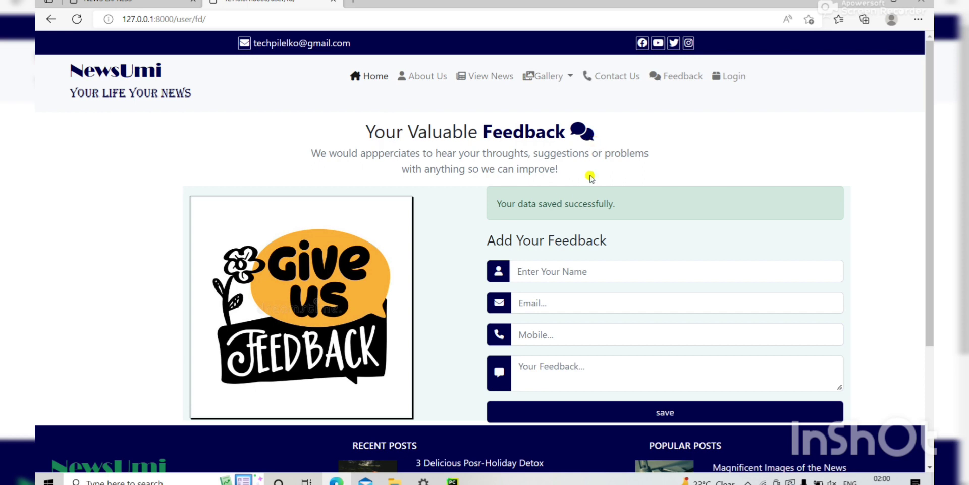
Open the site creator's profile through the 'Created by' link at the page bottom.
scroll(448, 385, down, 2)
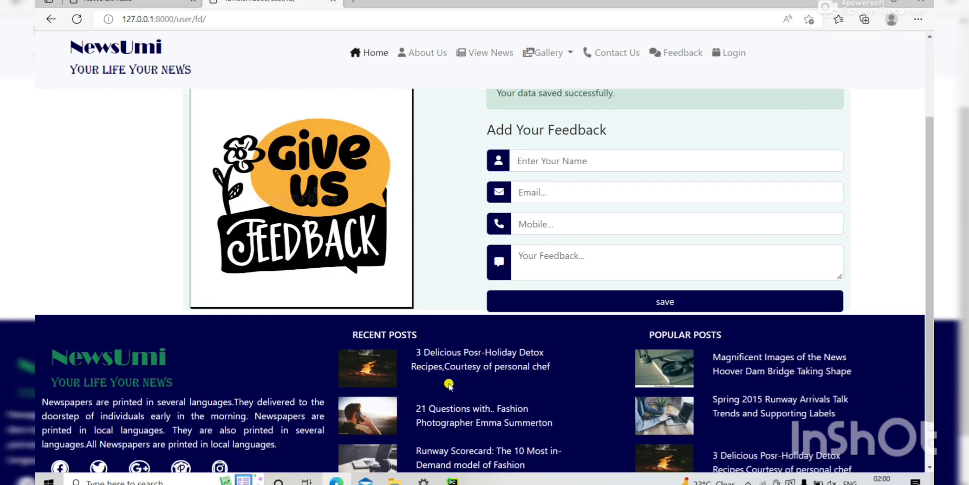
scroll(449, 385, down, 1)
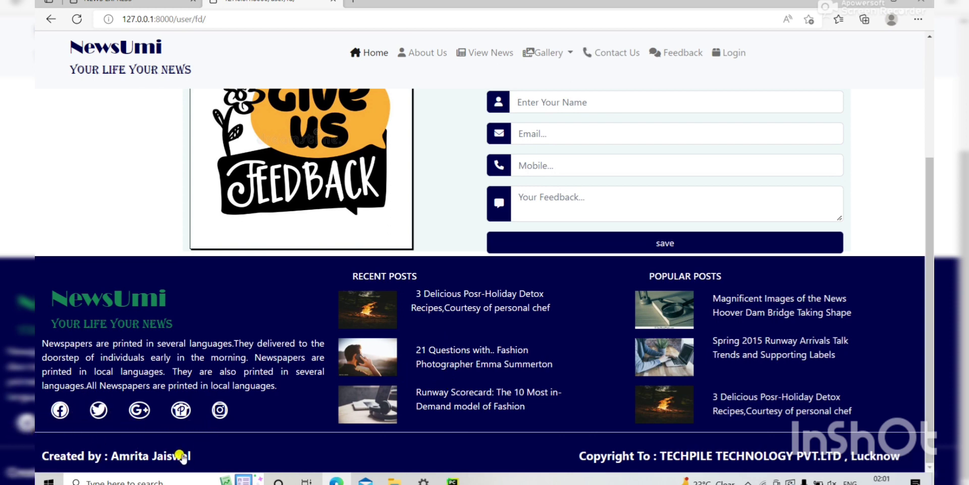
click(138, 454)
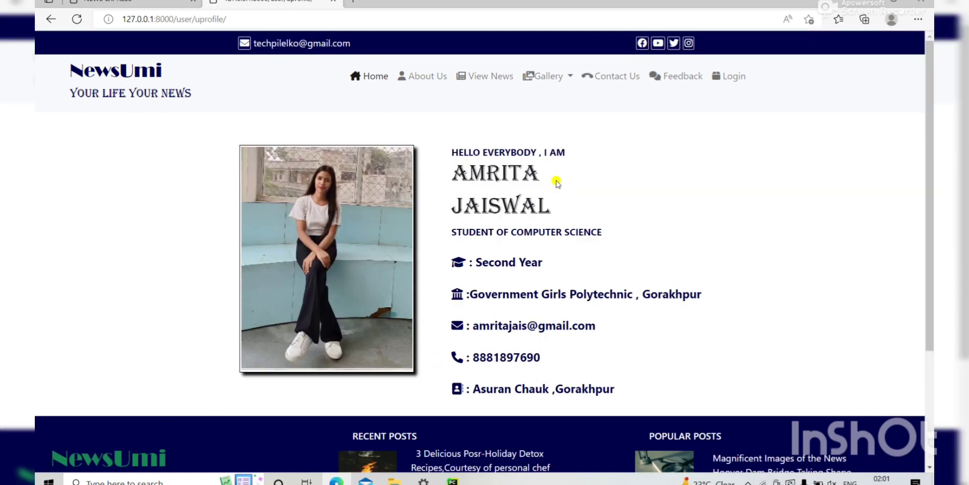
Log in to Django administration with the admin username and password from the navbar Login.
click(727, 79)
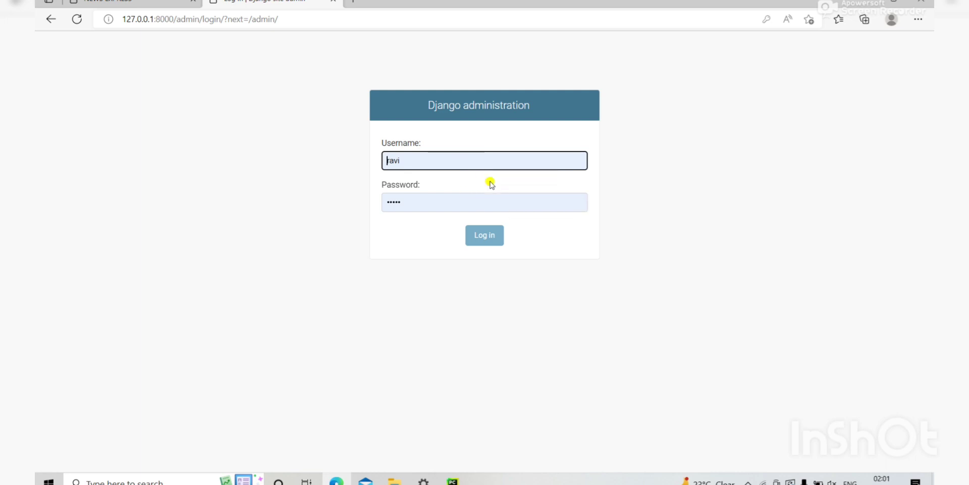
click(486, 235)
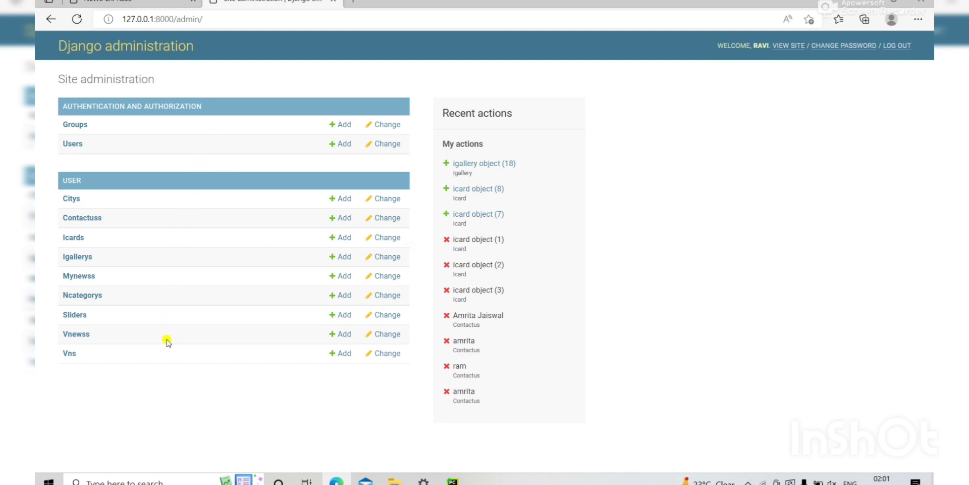
Add and save a new Igallery item named VILLAGE VIEWS with the n2 image attached.
click(83, 256)
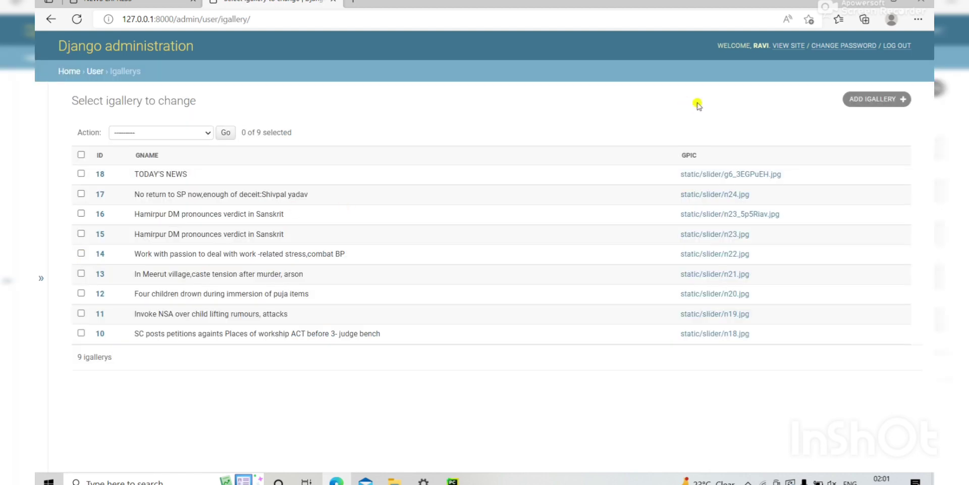
click(882, 97)
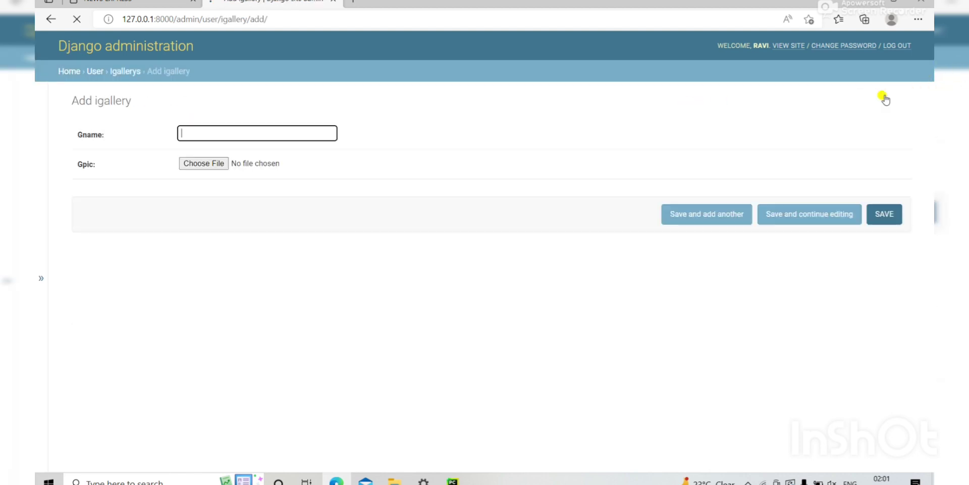
click(314, 130)
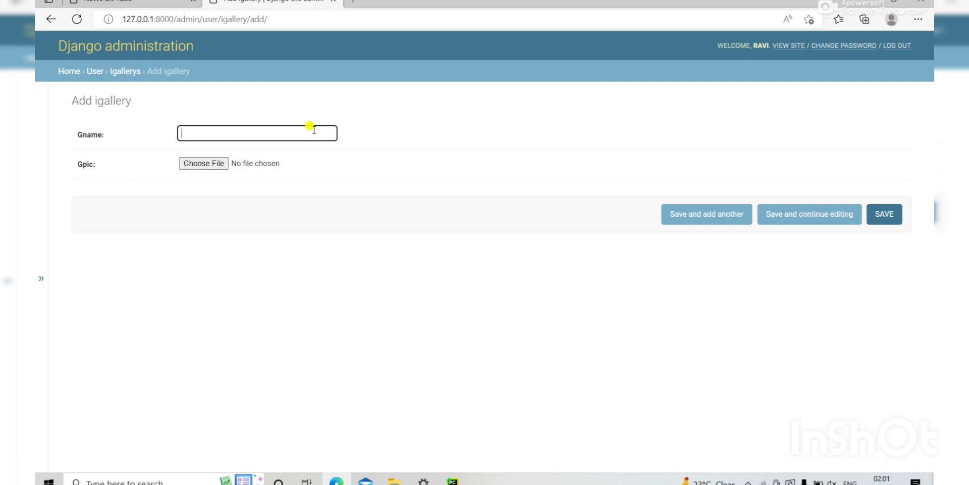
click(261, 130)
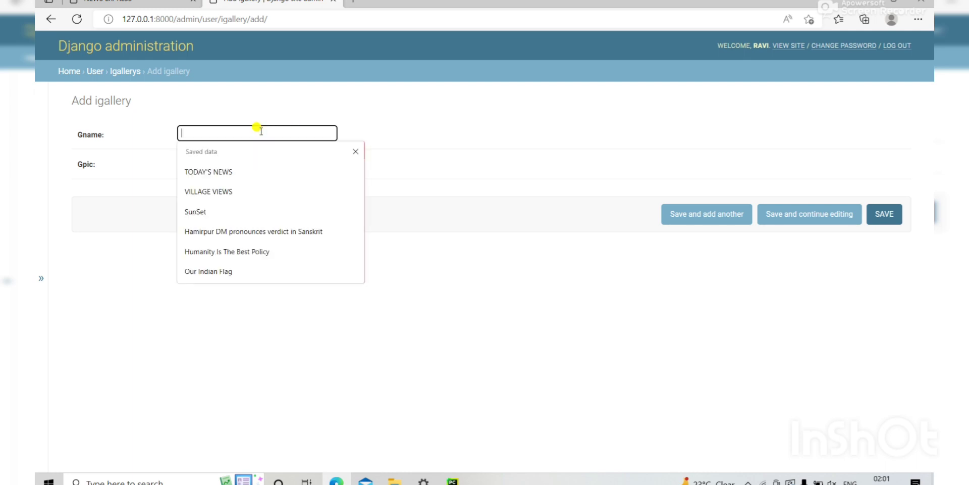
click(281, 187)
click(204, 160)
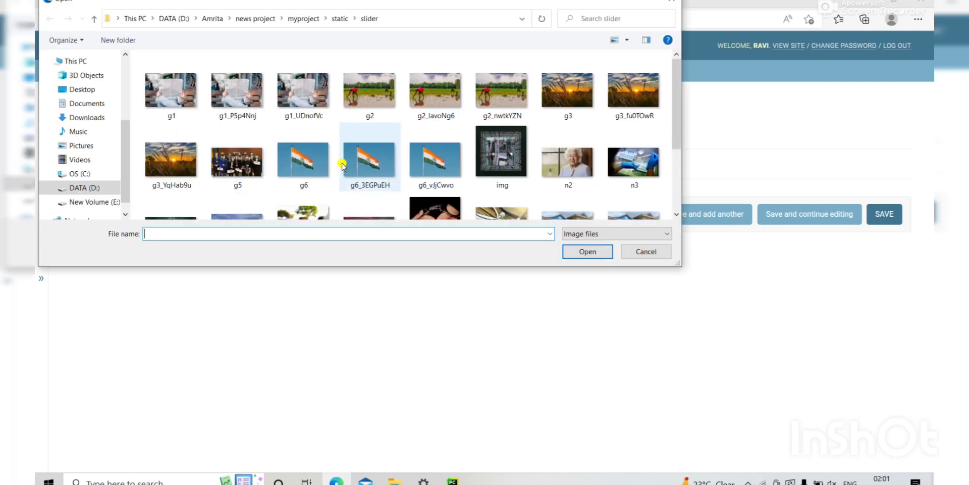
click(572, 152)
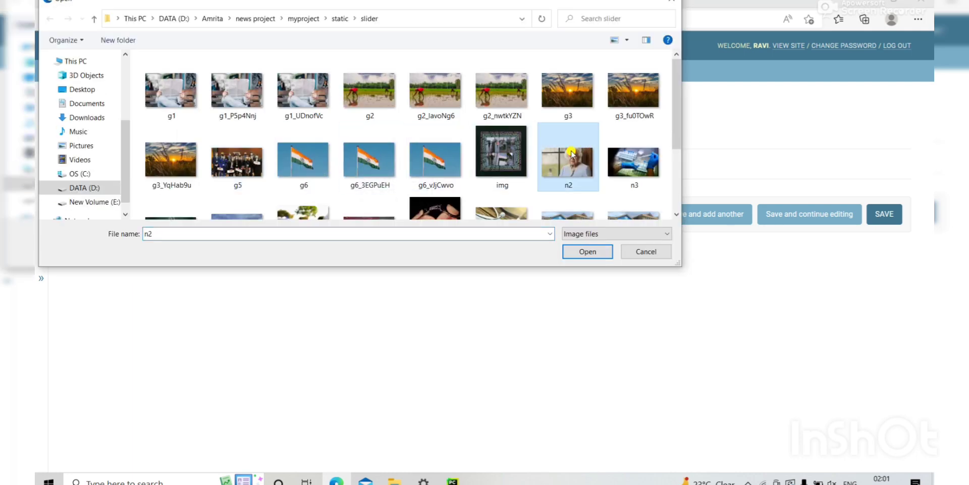
click(587, 251)
click(873, 213)
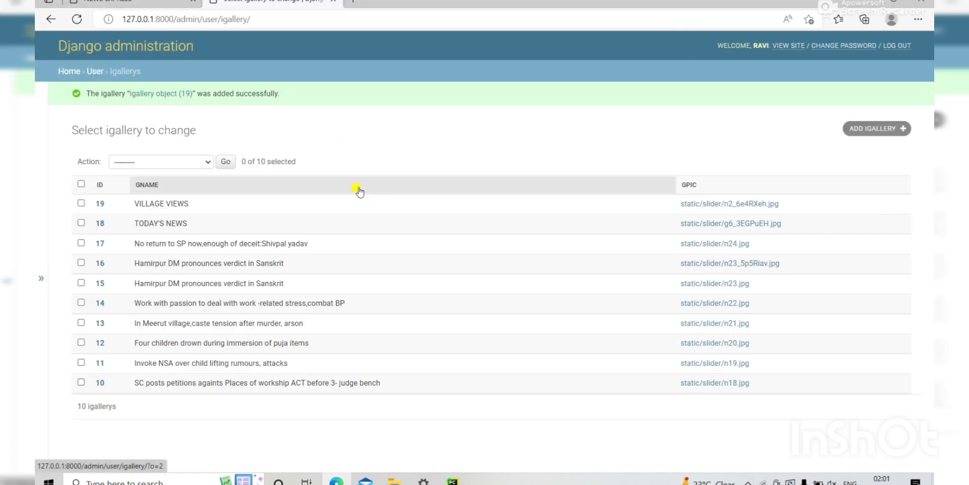
Go back through the browser history to the NewsUmi creator profile page.
click(51, 19)
click(51, 20)
click(51, 19)
click(51, 20)
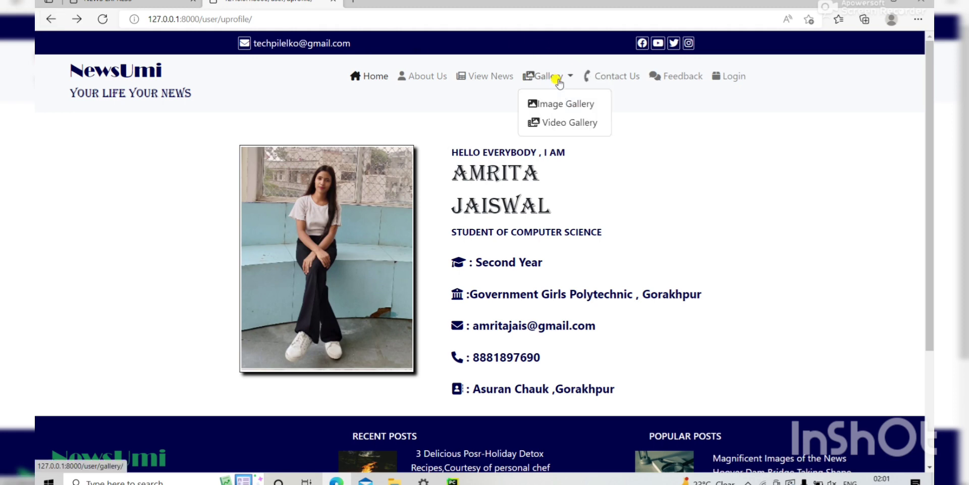
Check that the Image Gallery lists VILLAGE VIEWS first, then return to Home.
click(558, 102)
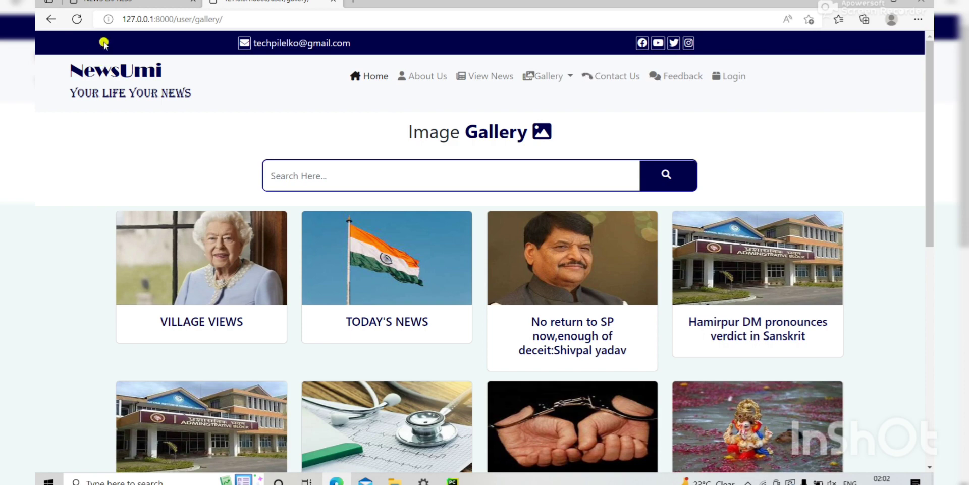
click(382, 75)
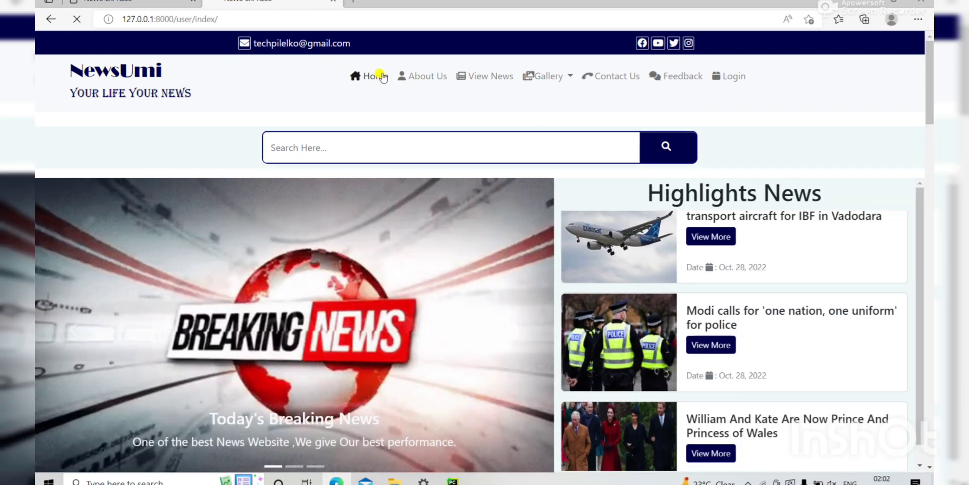
right_click(409, 180)
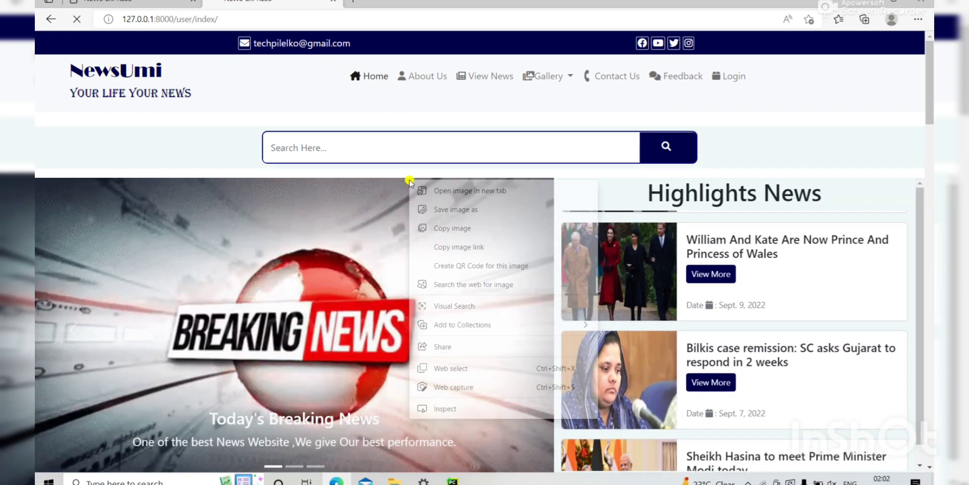
click(492, 408)
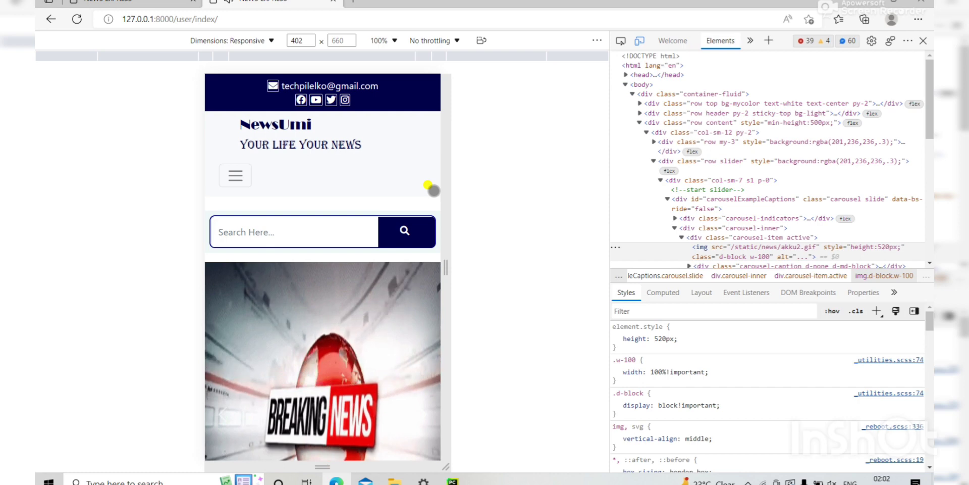
click(925, 39)
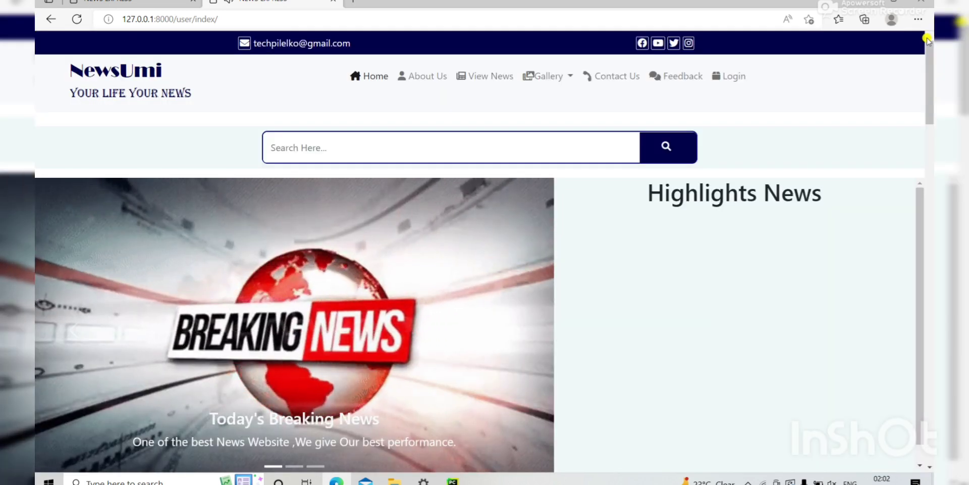